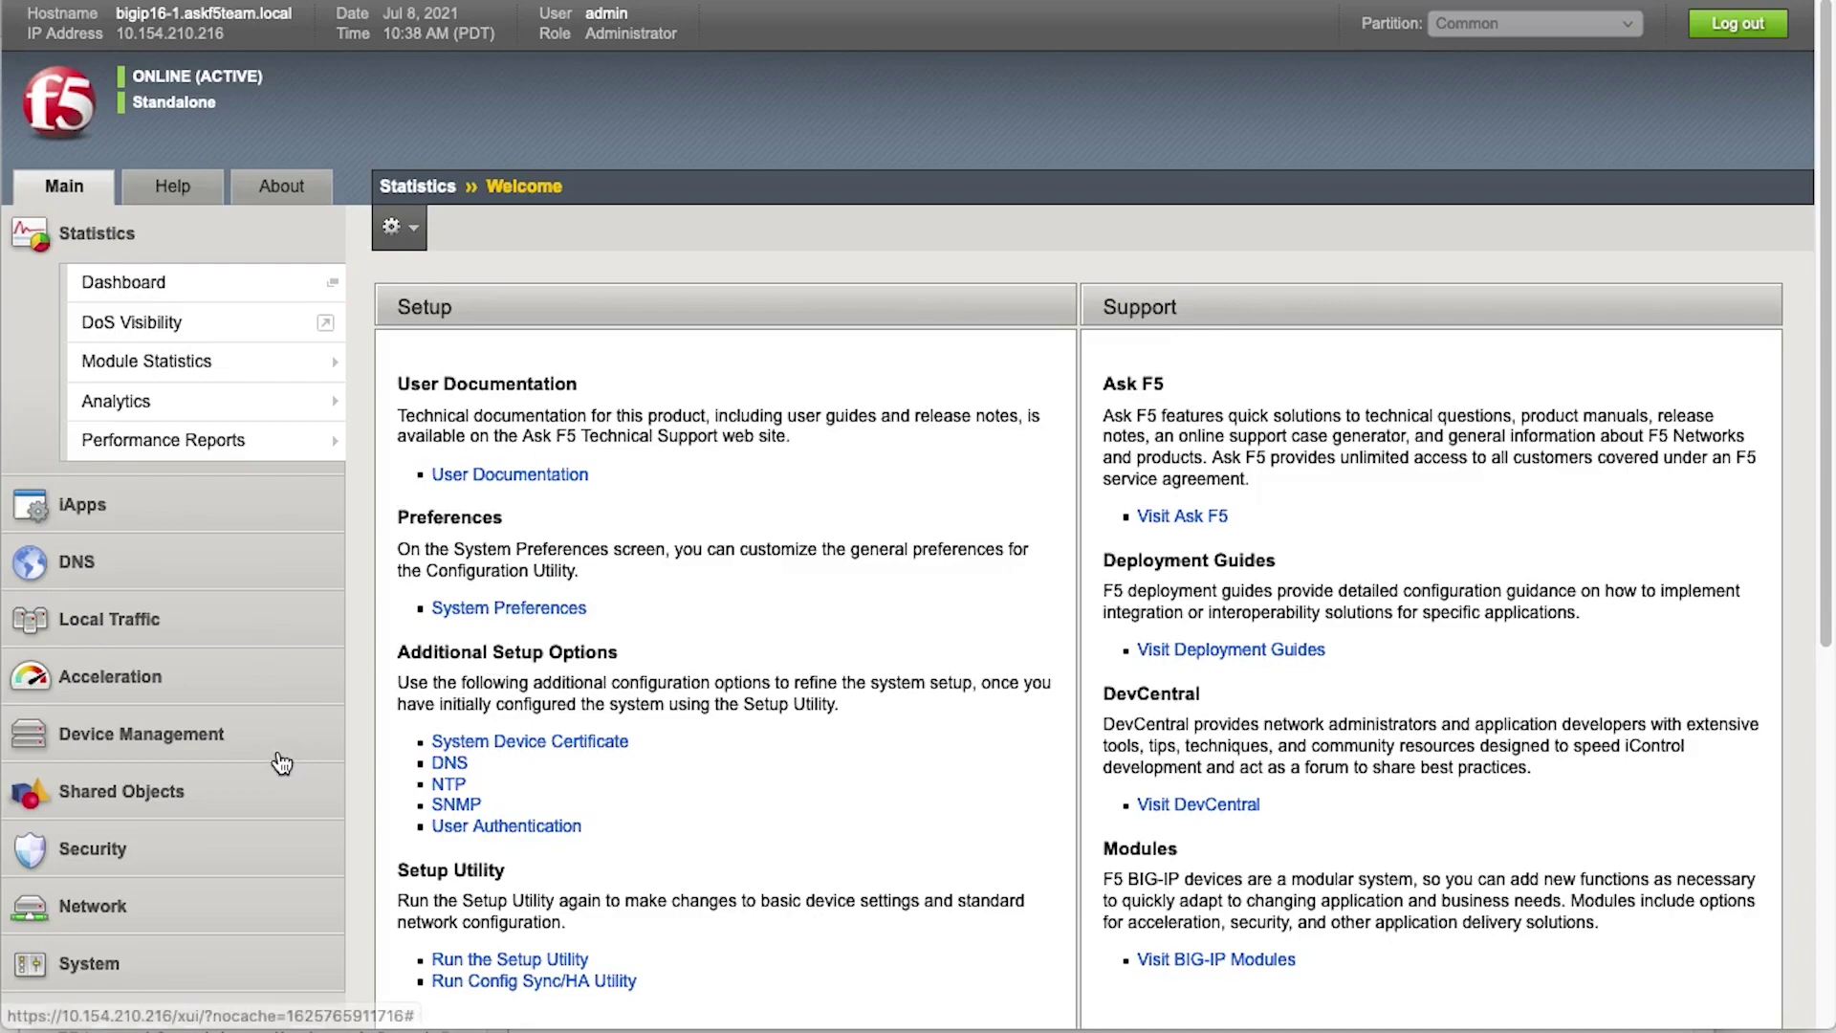
Open System > Platform and change SSH IP Allow to Specify Range.
{"action": "scroll", "coordinate": [278, 762], "scroll_direction": "down", "scroll_amount": 5}
{"action": "left_click", "coordinate": [182, 736]}
{"action": "mouse_move", "coordinate": [139, 719]}
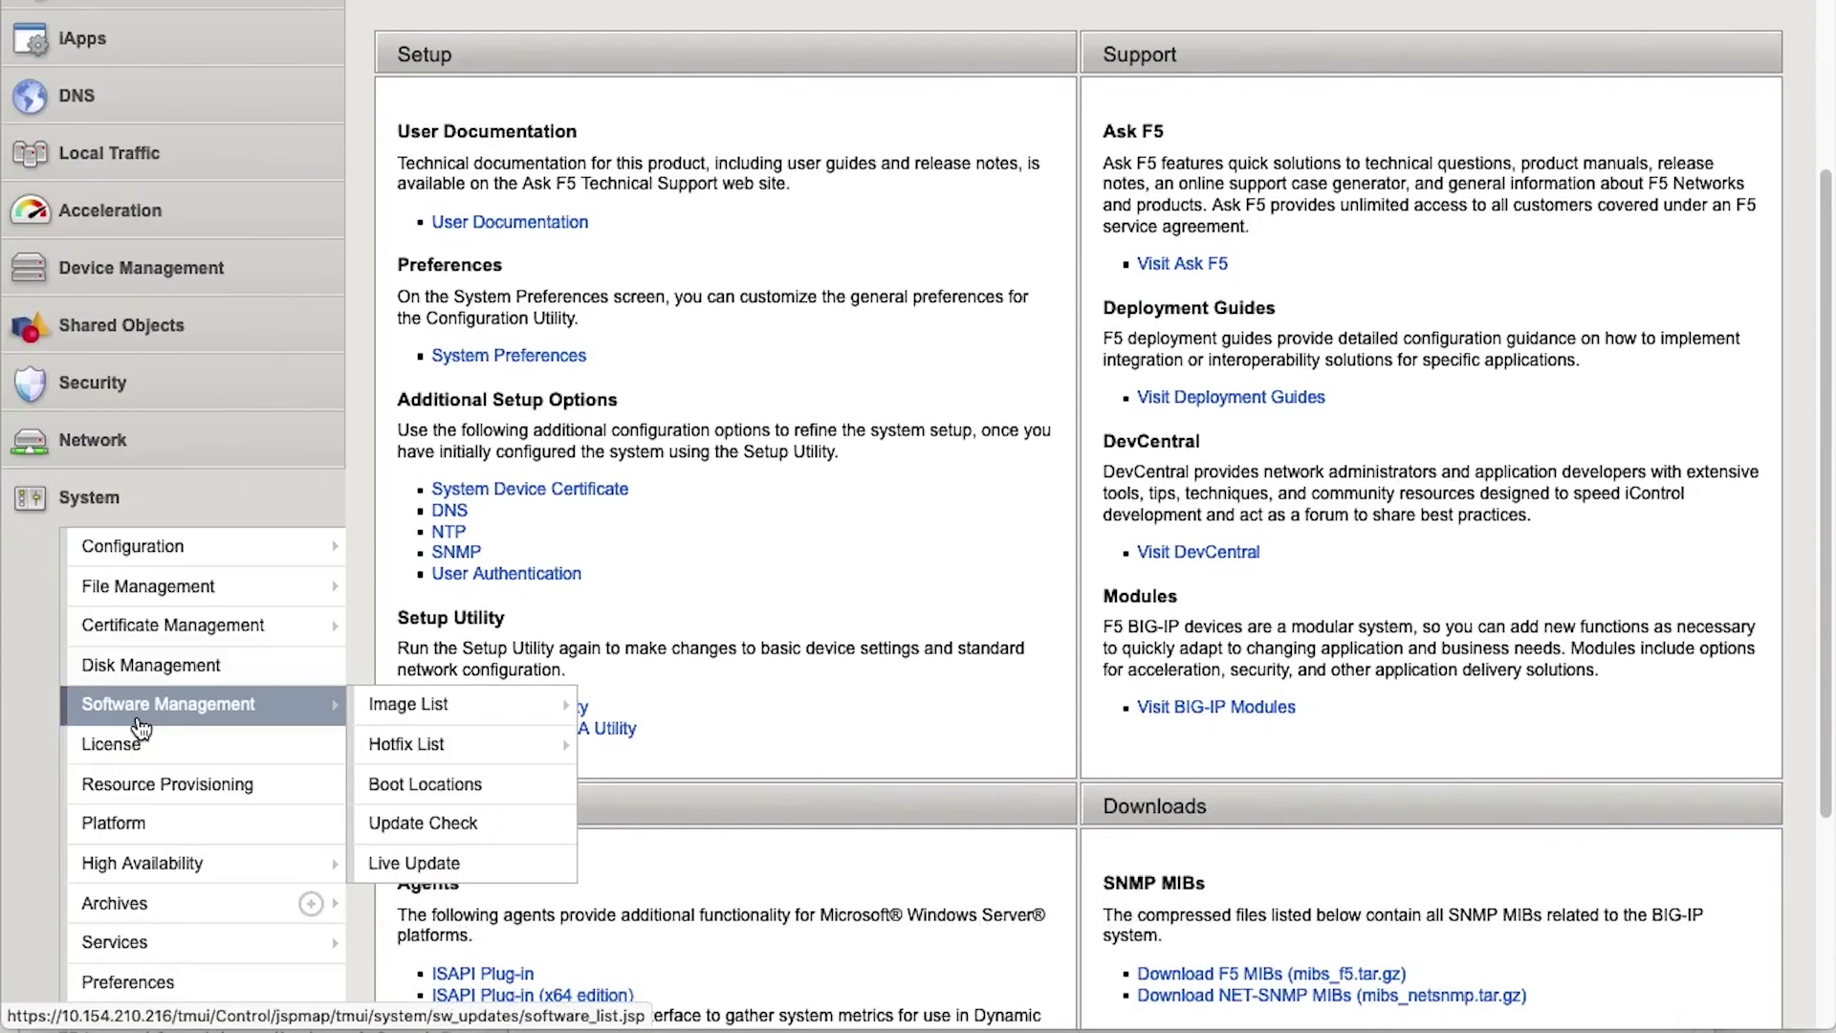
{"action": "left_click", "coordinate": [143, 824]}
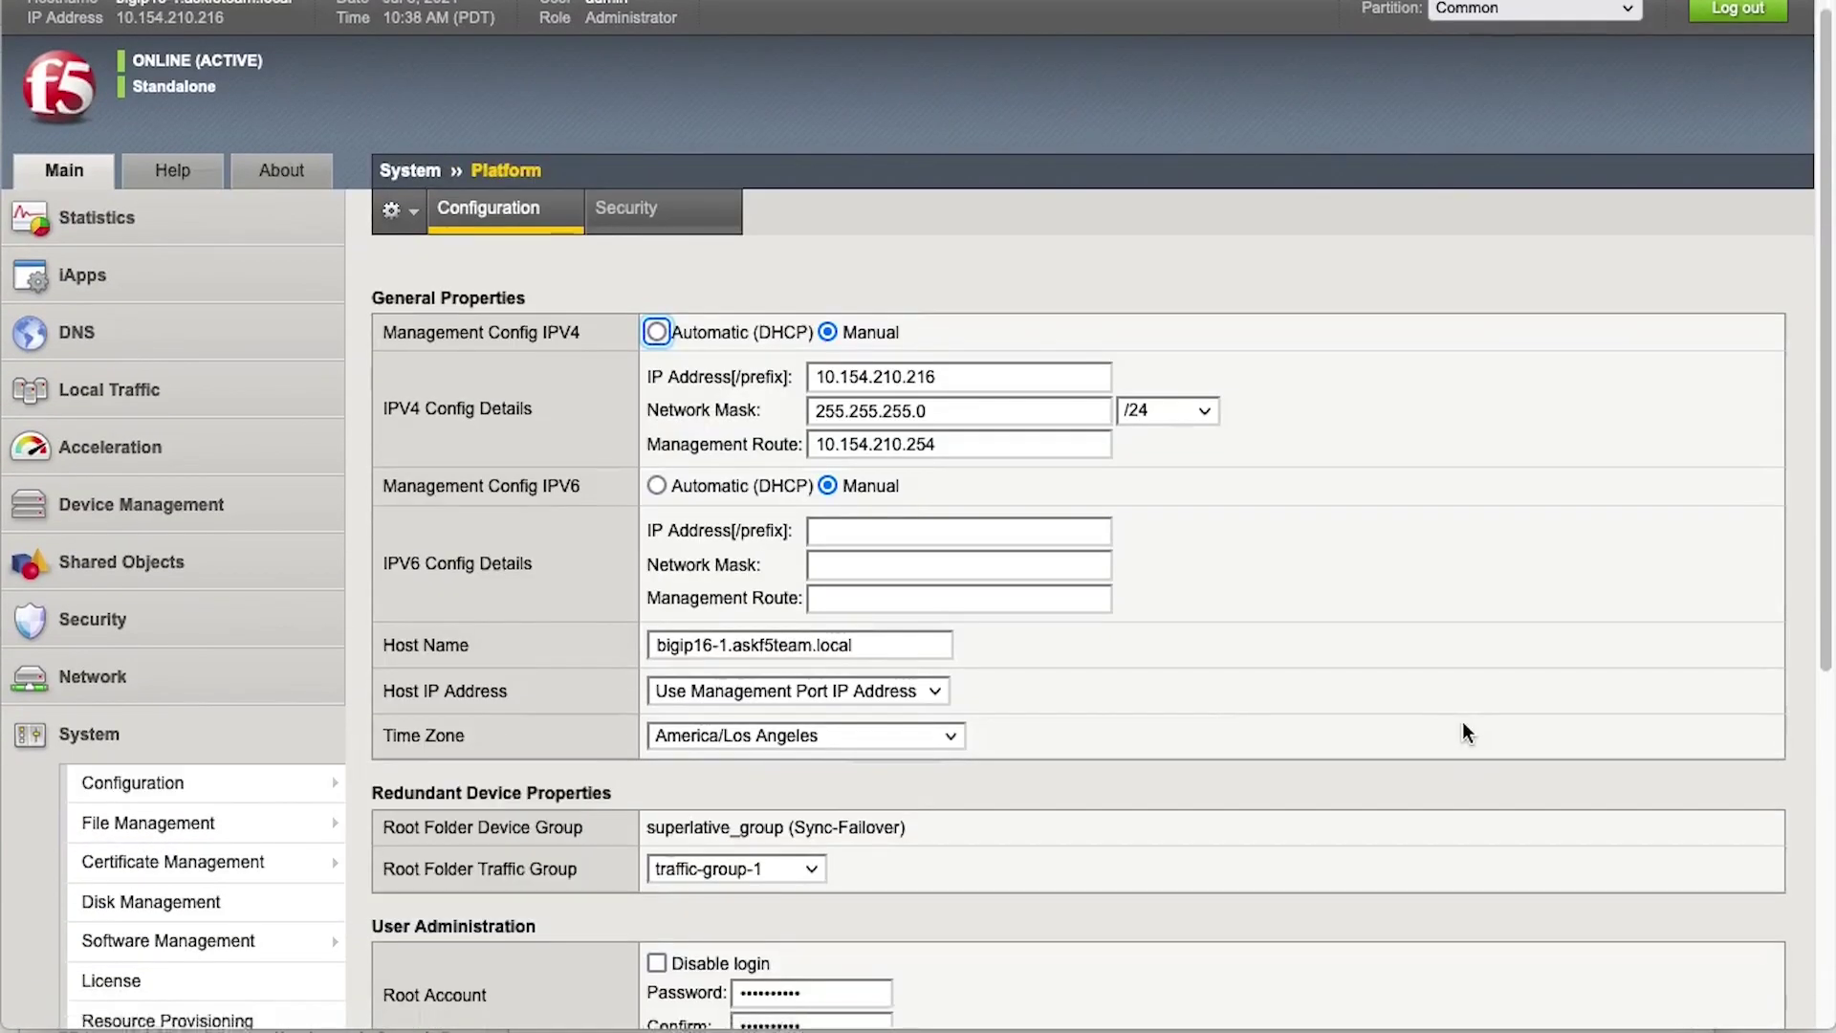
{"action": "scroll", "coordinate": [1463, 724], "scroll_direction": "down", "scroll_amount": 10}
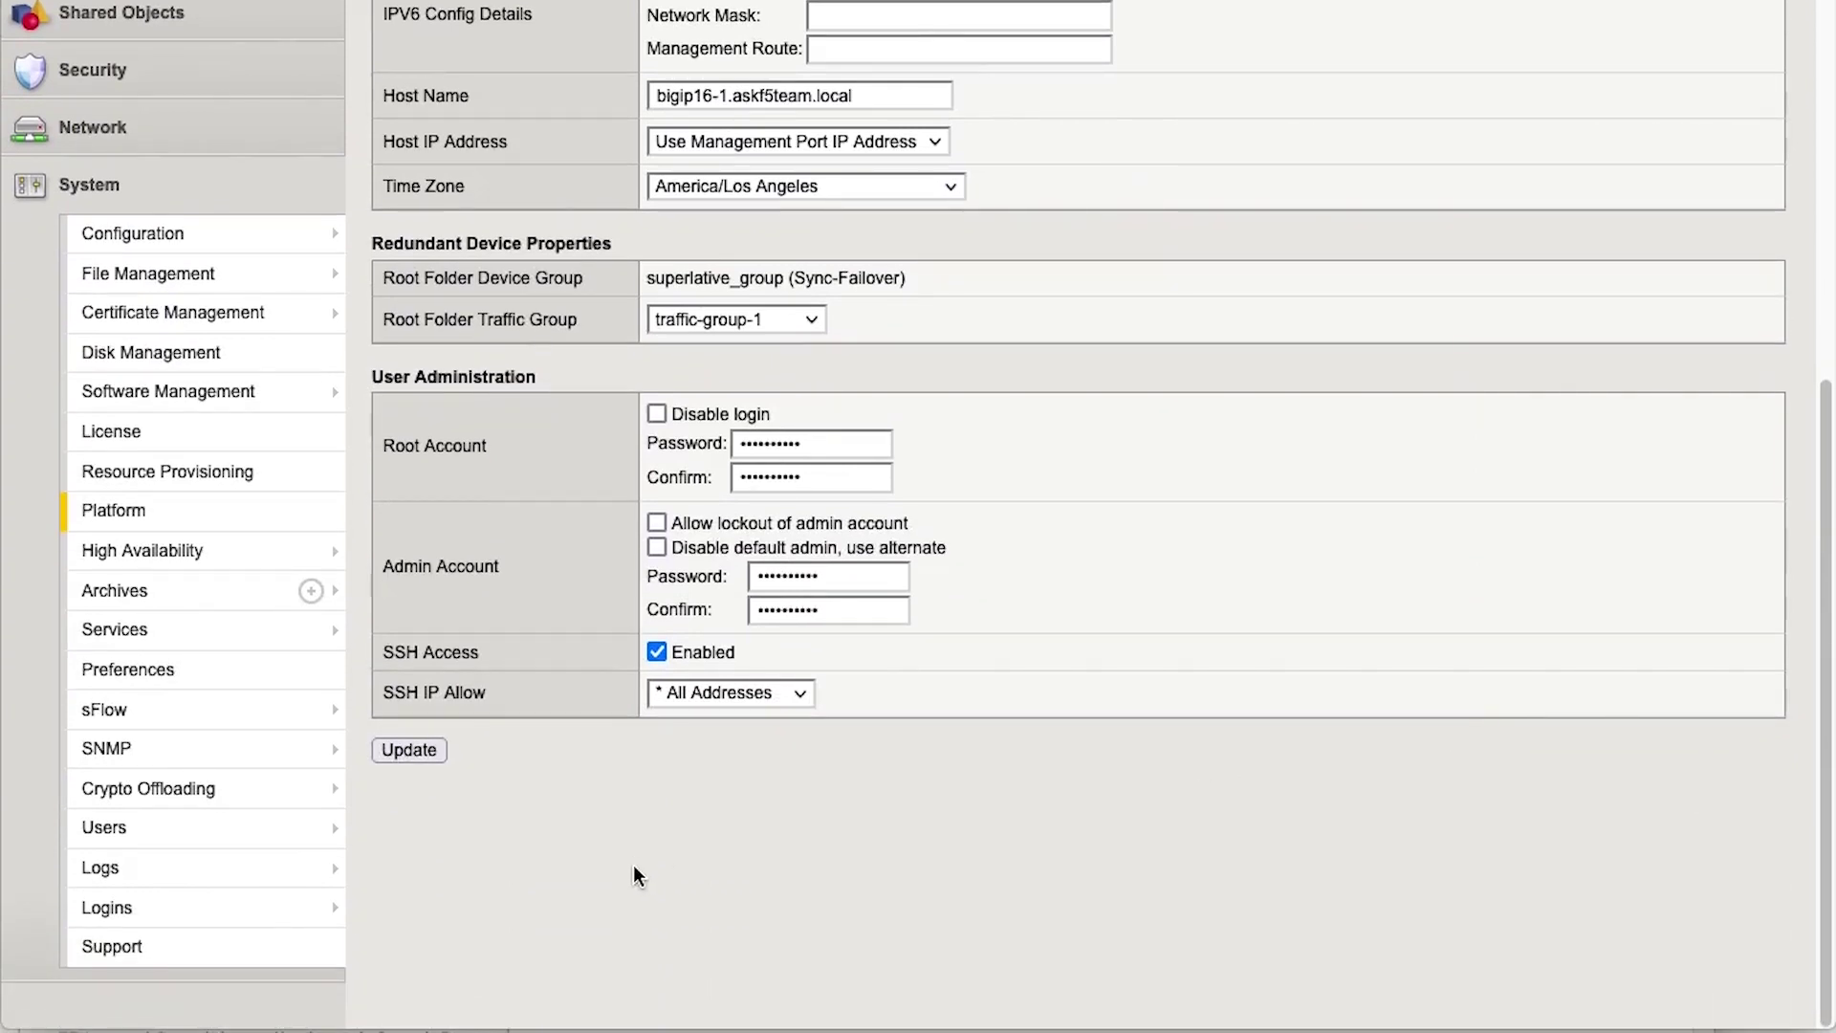
{"action": "left_click", "coordinate": [756, 694]}
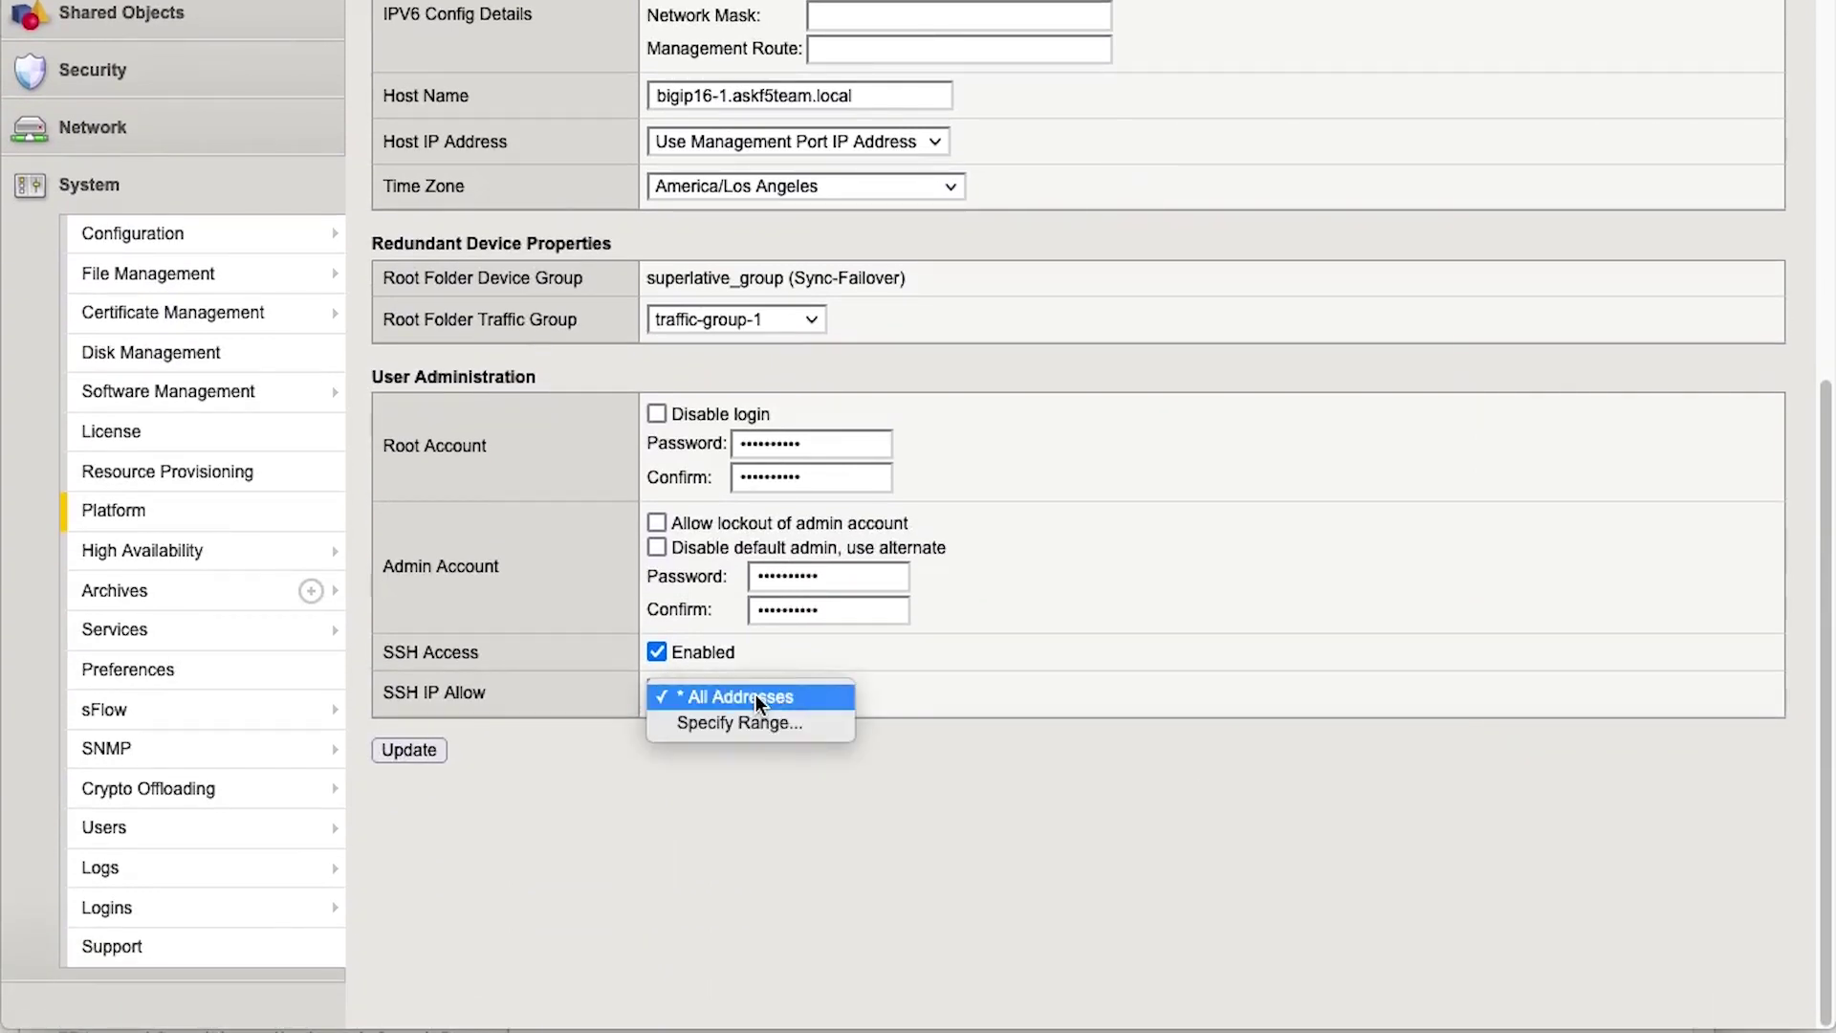
{"action": "left_click", "coordinate": [755, 721]}
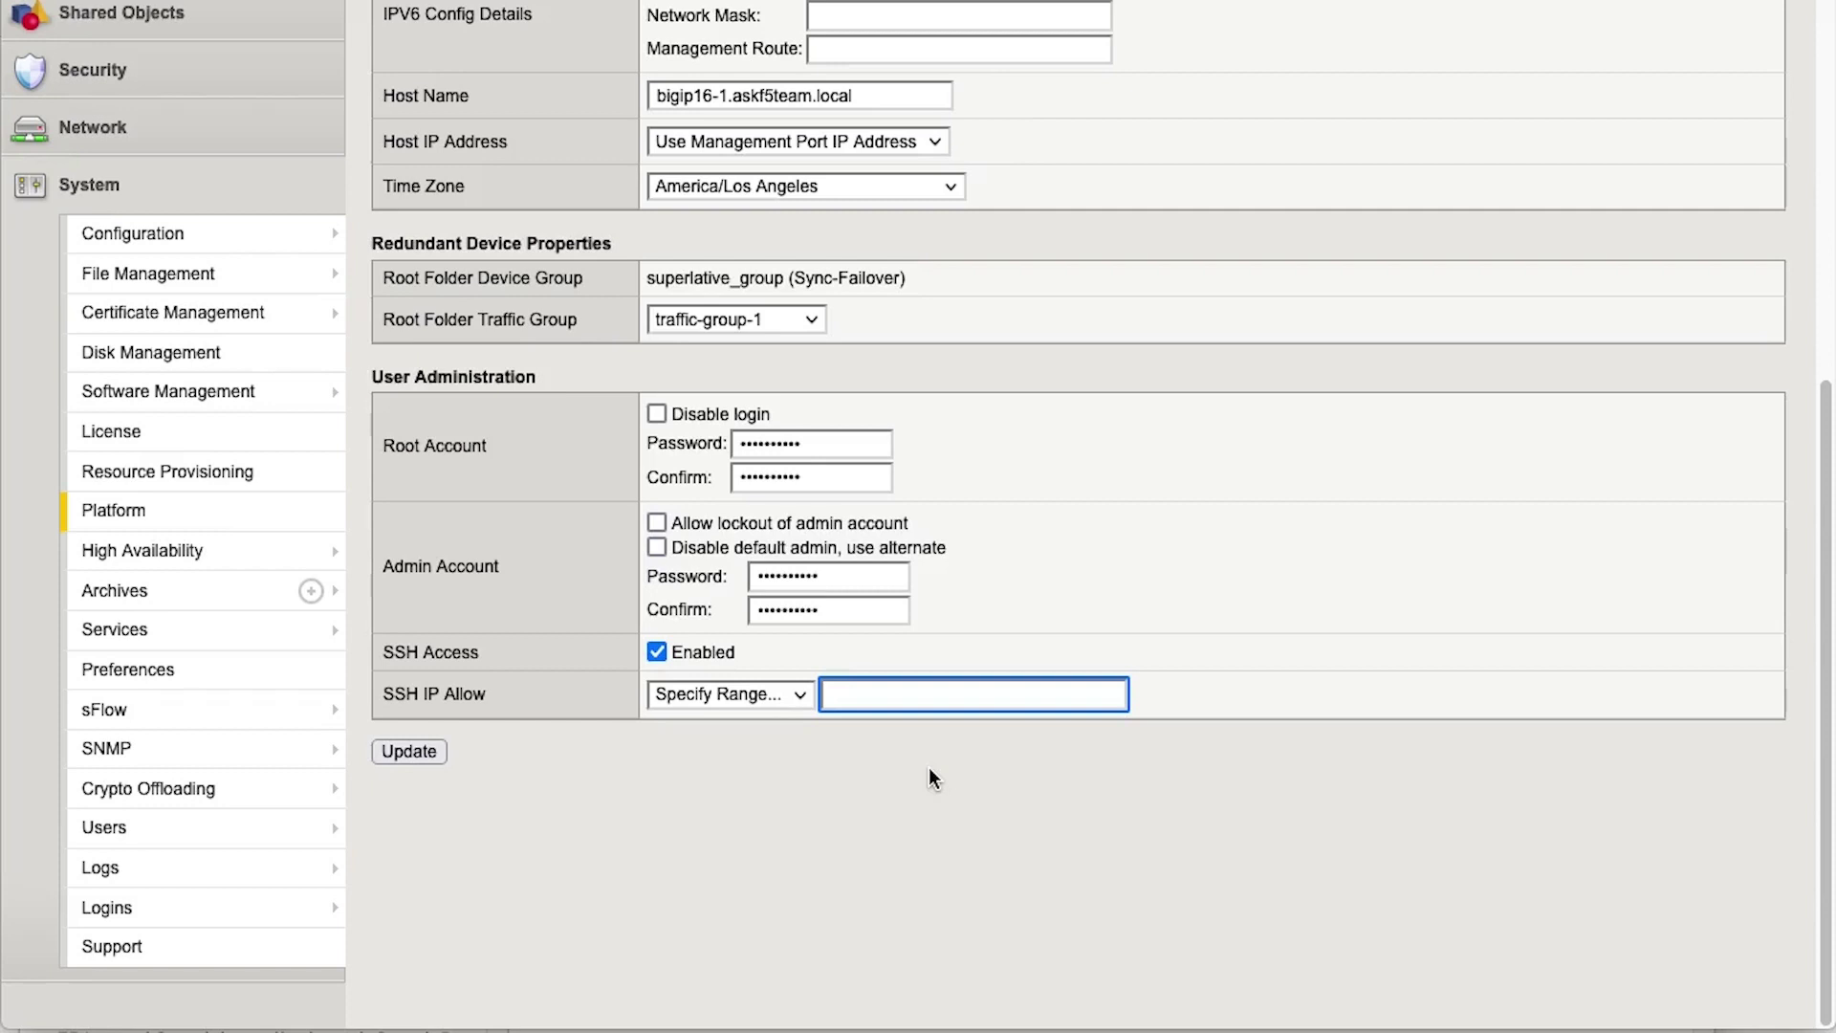
Enter '192.168. 10.10.10.1' as the SSH IP Allow range and submit it with Update.
{"action": "type", "text": "192.168"}
{"action": "type", "text": ". 10.10.10.1"}
{"action": "left_click", "coordinate": [421, 753]}
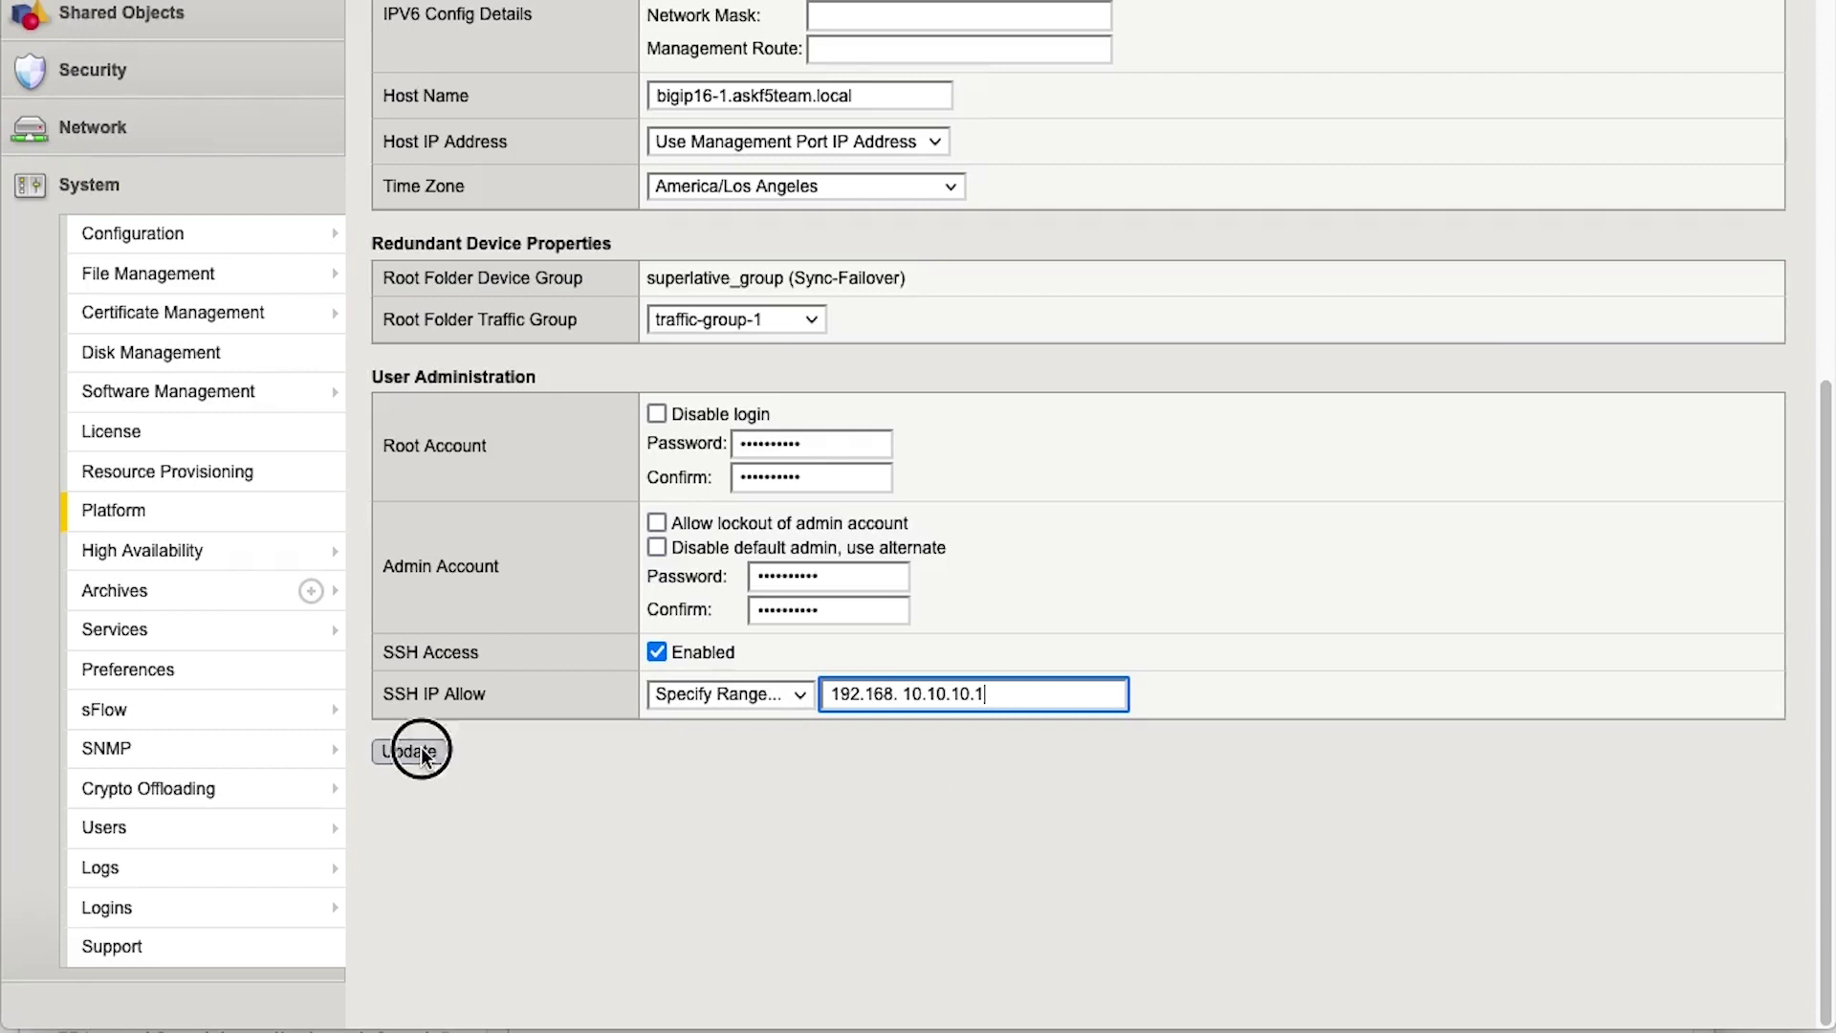
{"action": "scroll", "coordinate": [1272, 915], "scroll_direction": "down", "scroll_amount": 1}
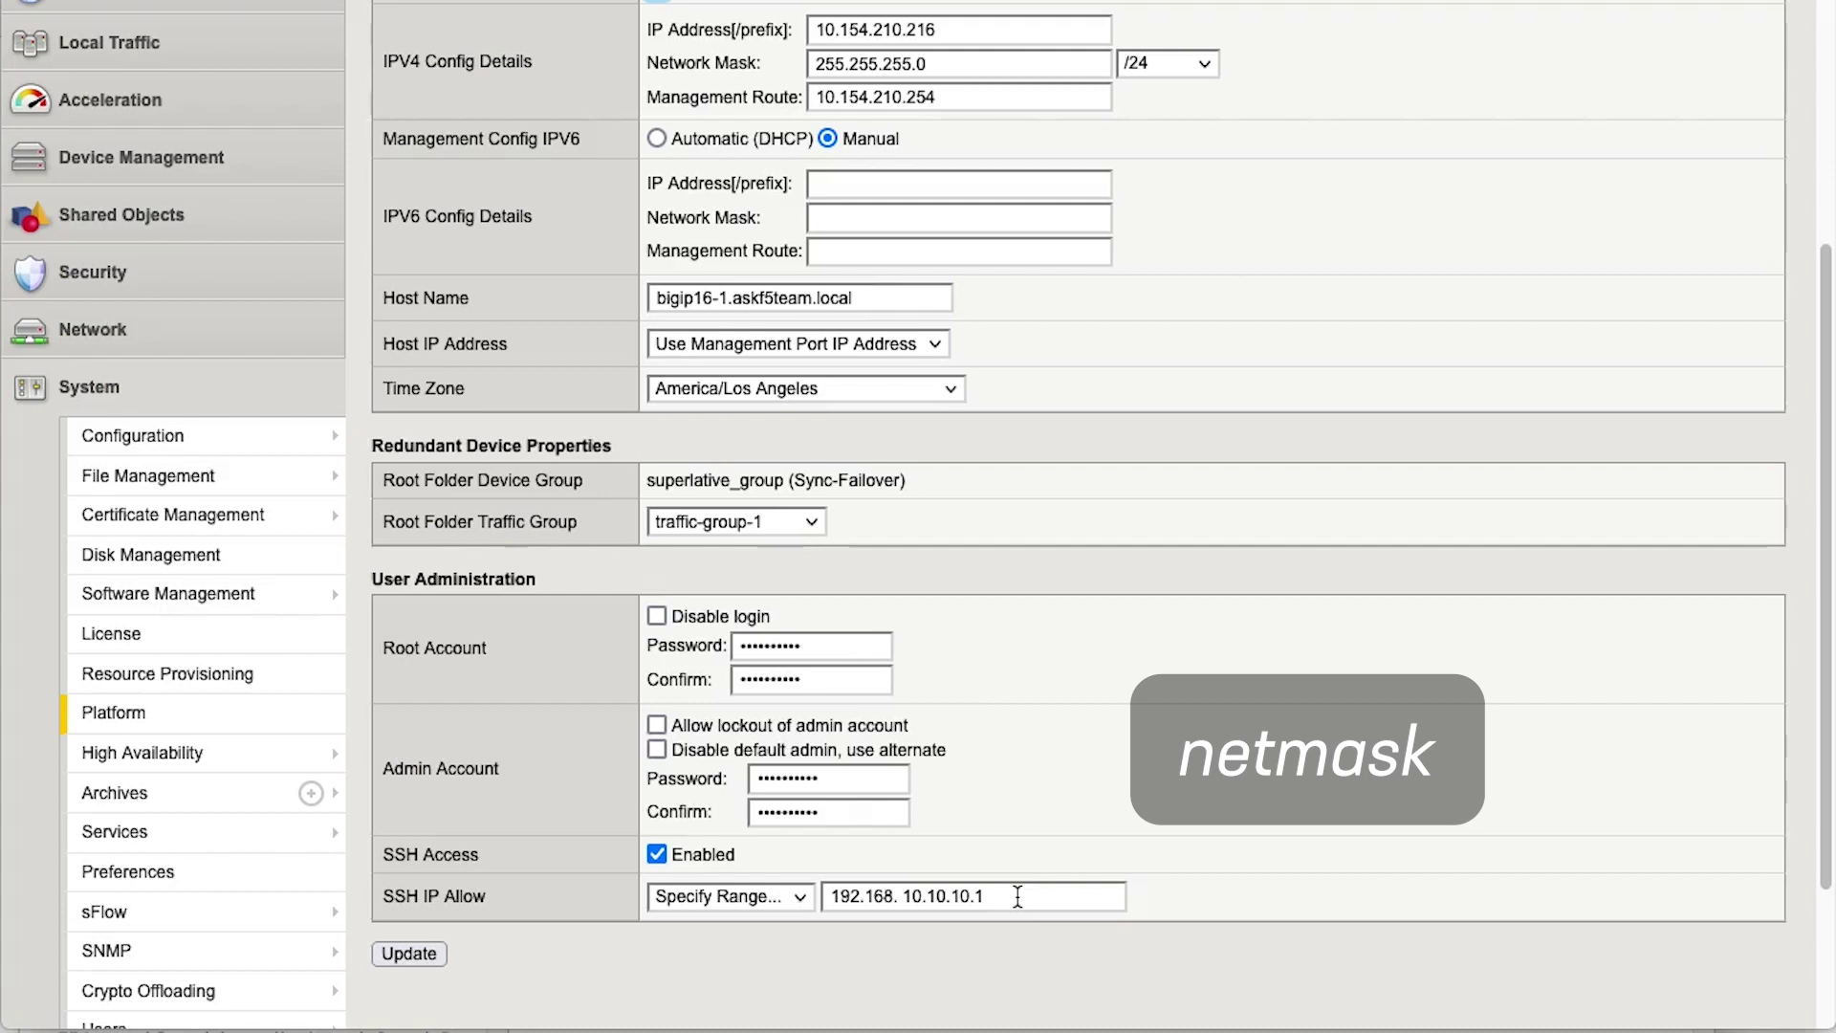
{"action": "left_click_drag", "start_coordinate": [1018, 896], "coordinate": [828, 896]}
Replace the SSH IP Allow value with 192.168.0.0/255.255.0.0 and submit the Platform page.
{"action": "key", "text": "BackSpace"}
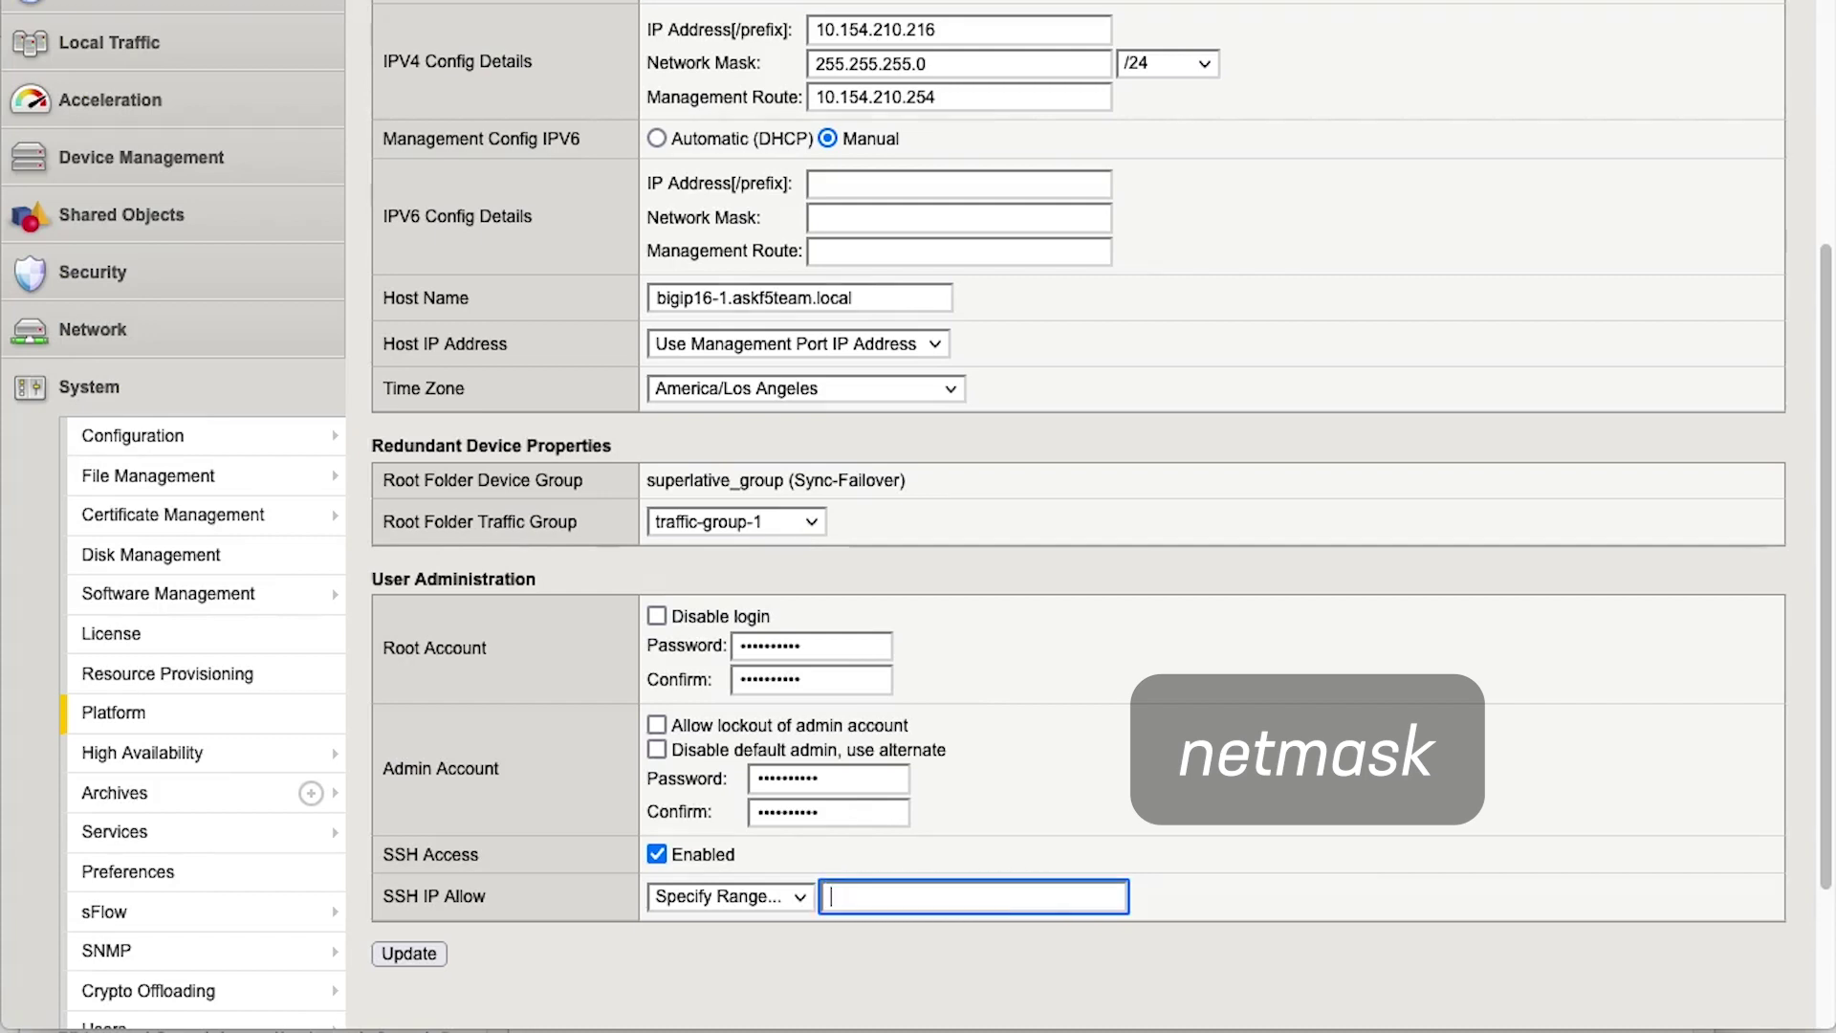
{"action": "type", "text": "192.168.0.0/255.255.0"}
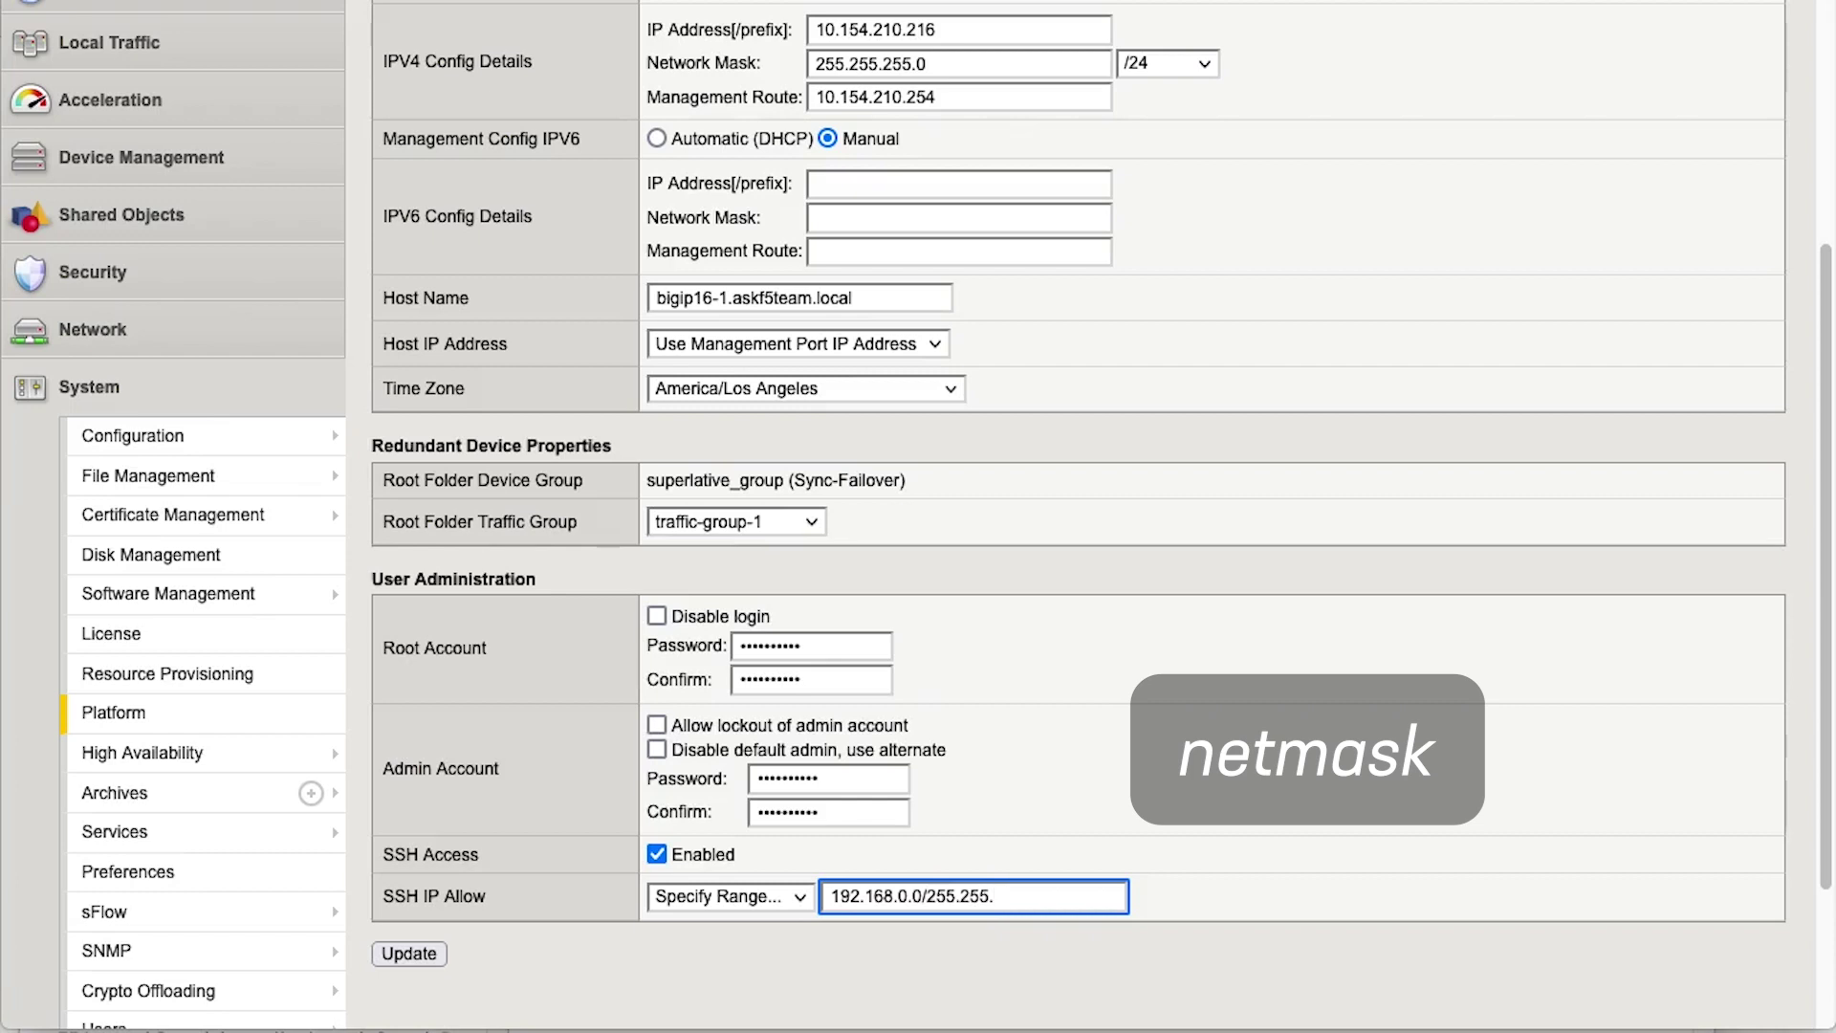
{"action": "type", "text": ".0"}
{"action": "left_click", "coordinate": [400, 952]}
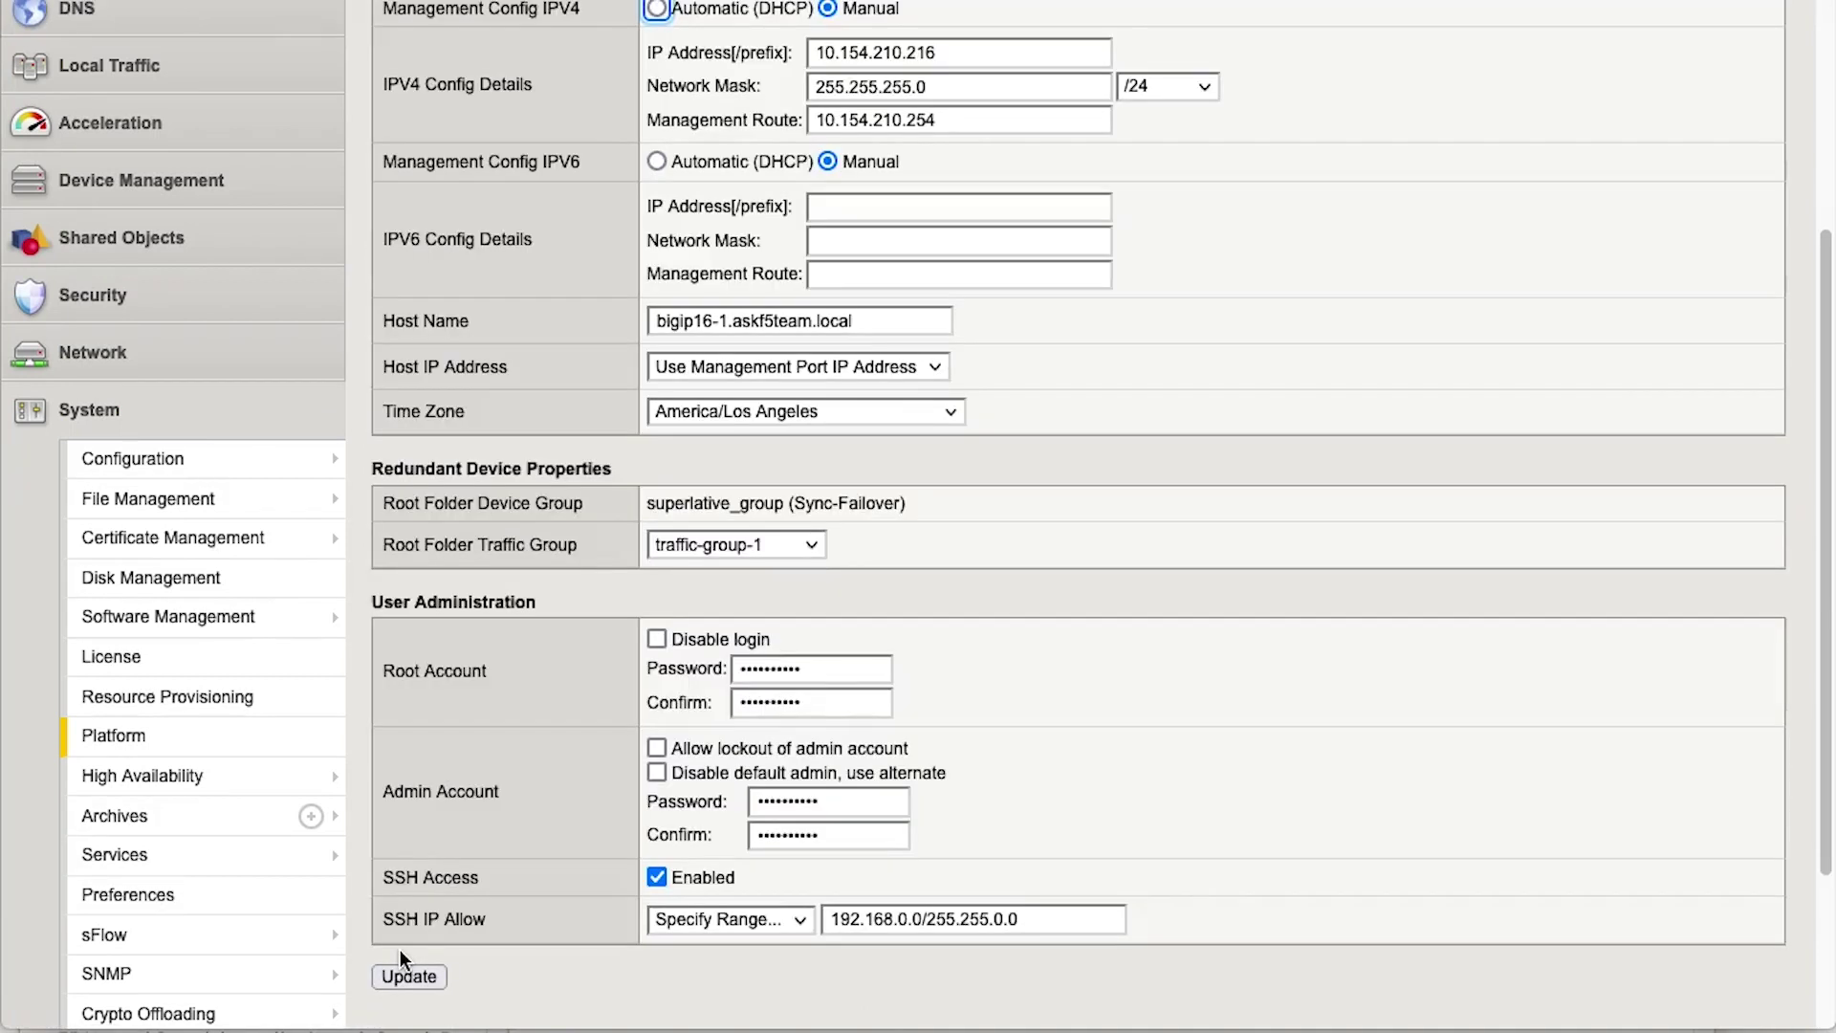
Rewrite the SSH IP Allow value in prefix form as 192.168.0.0/16 and submit it.
{"action": "left_click_drag", "start_coordinate": [1086, 918], "coordinate": [832, 916]}
{"action": "type", "text": "192.168.0.0/16"}
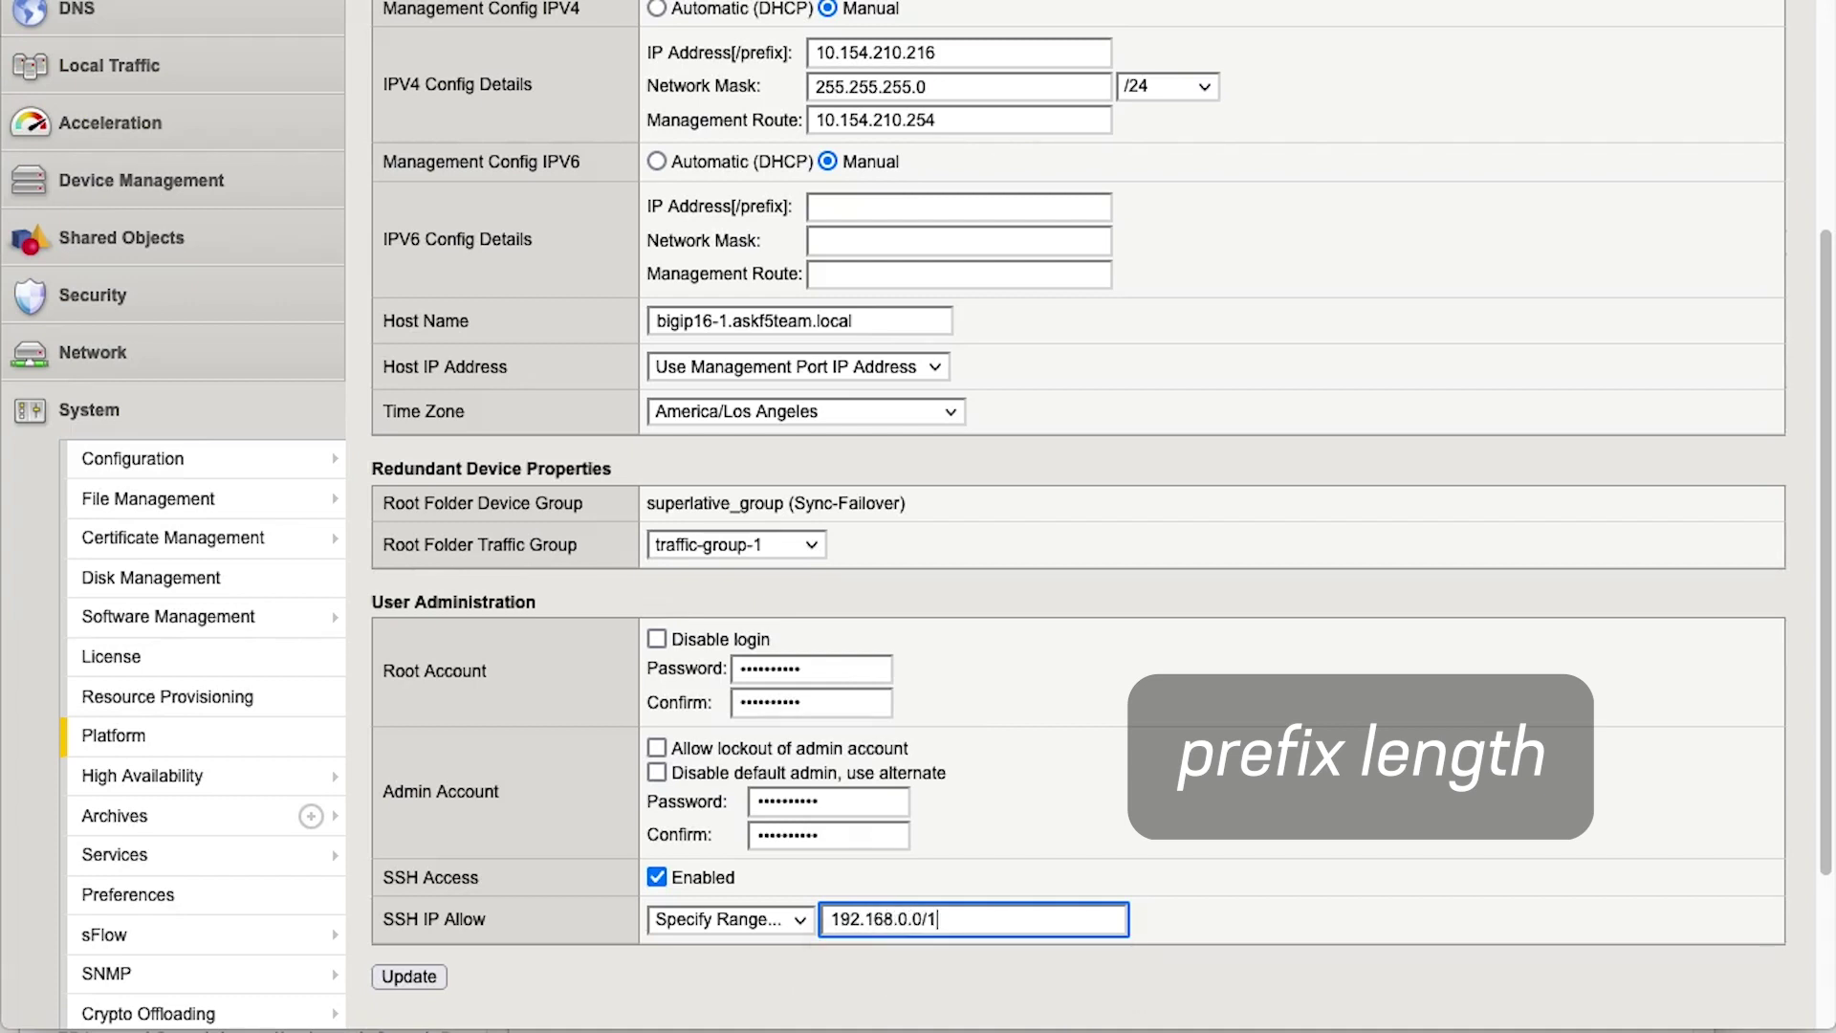
{"action": "left_click", "coordinate": [426, 978]}
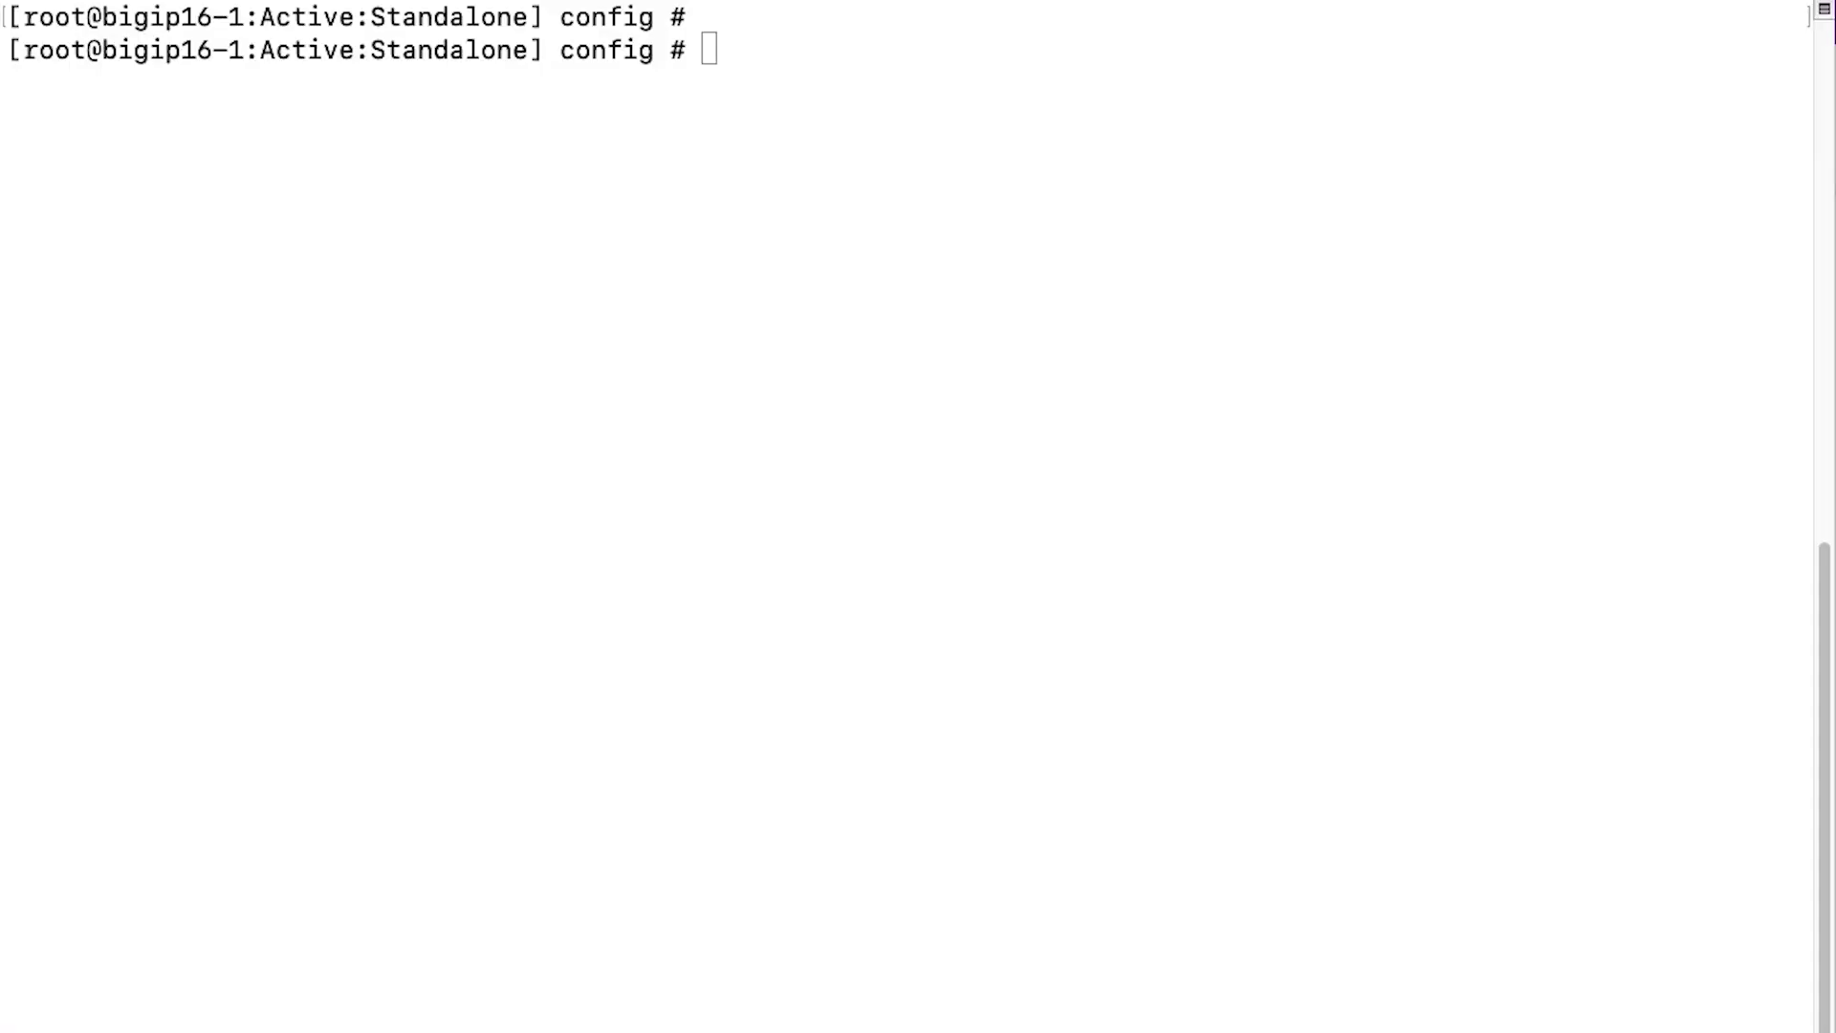
Start tmsh and list /sys sshd allow, which shows { ALL }.
{"action": "type", "text": "tmsh"}
{"action": "key", "text": "Return"}
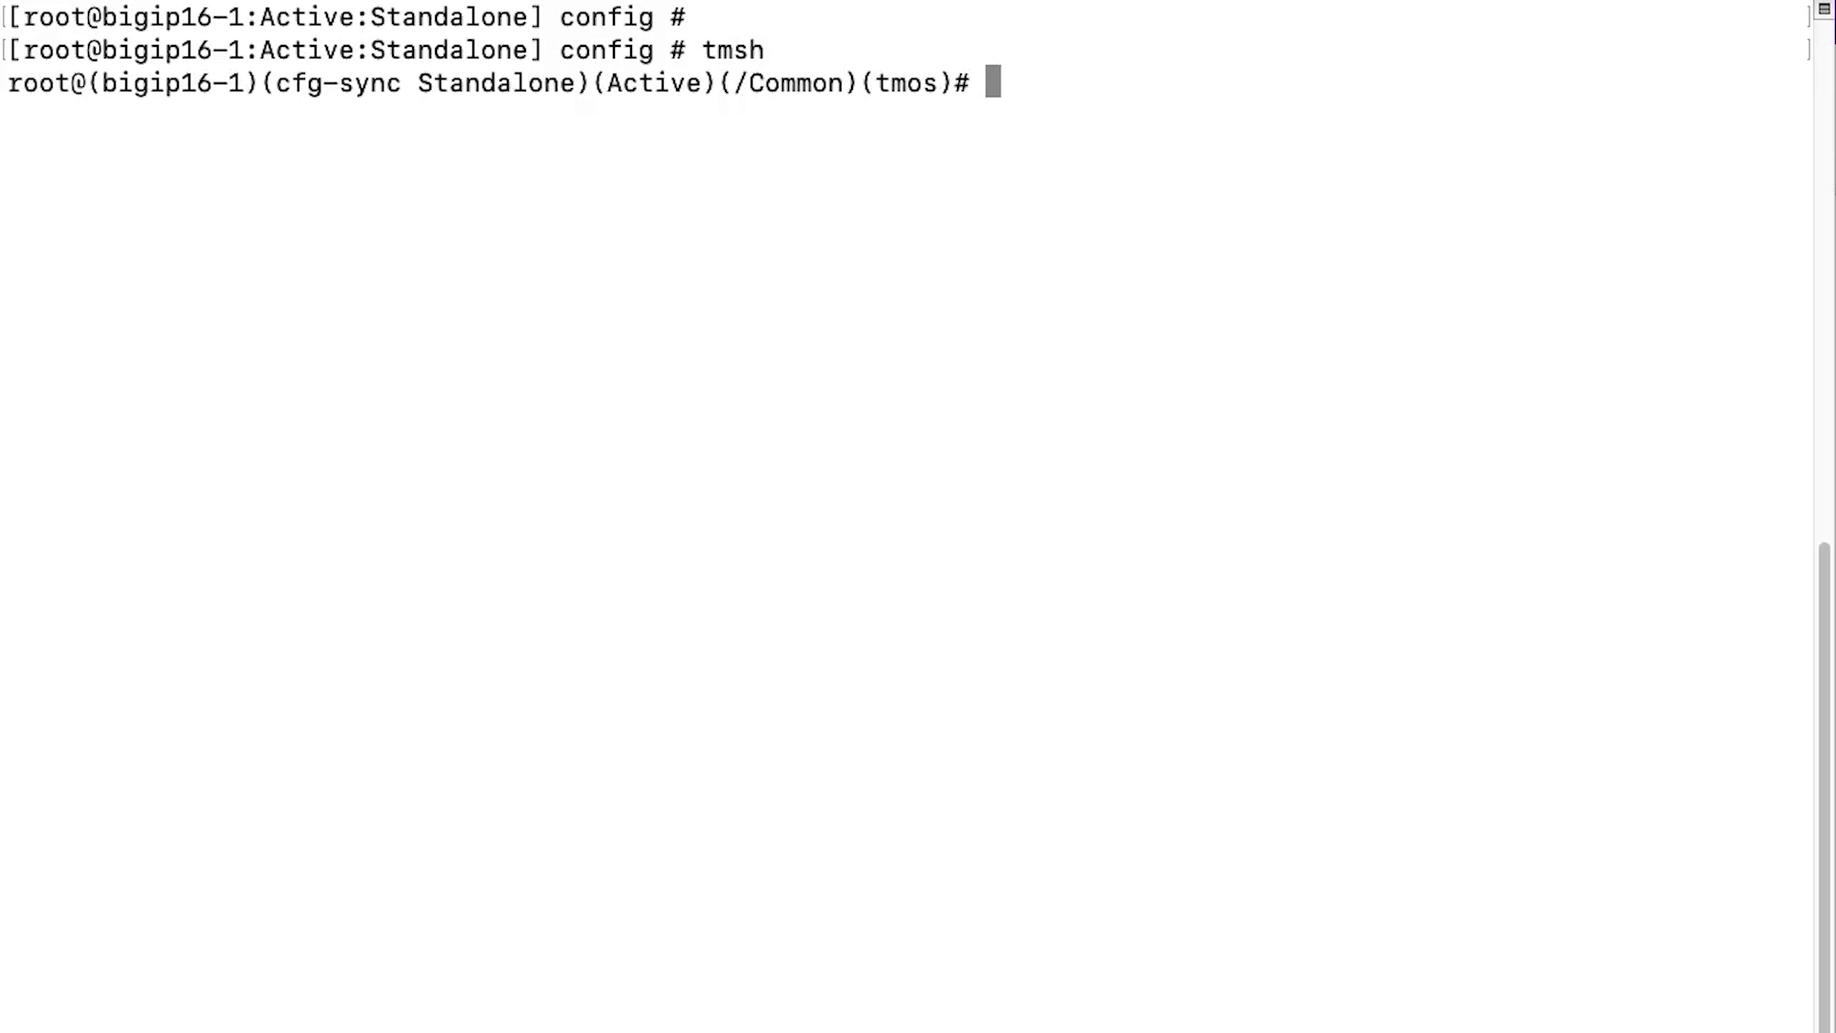
{"action": "type", "text": "list /sys sshd "}
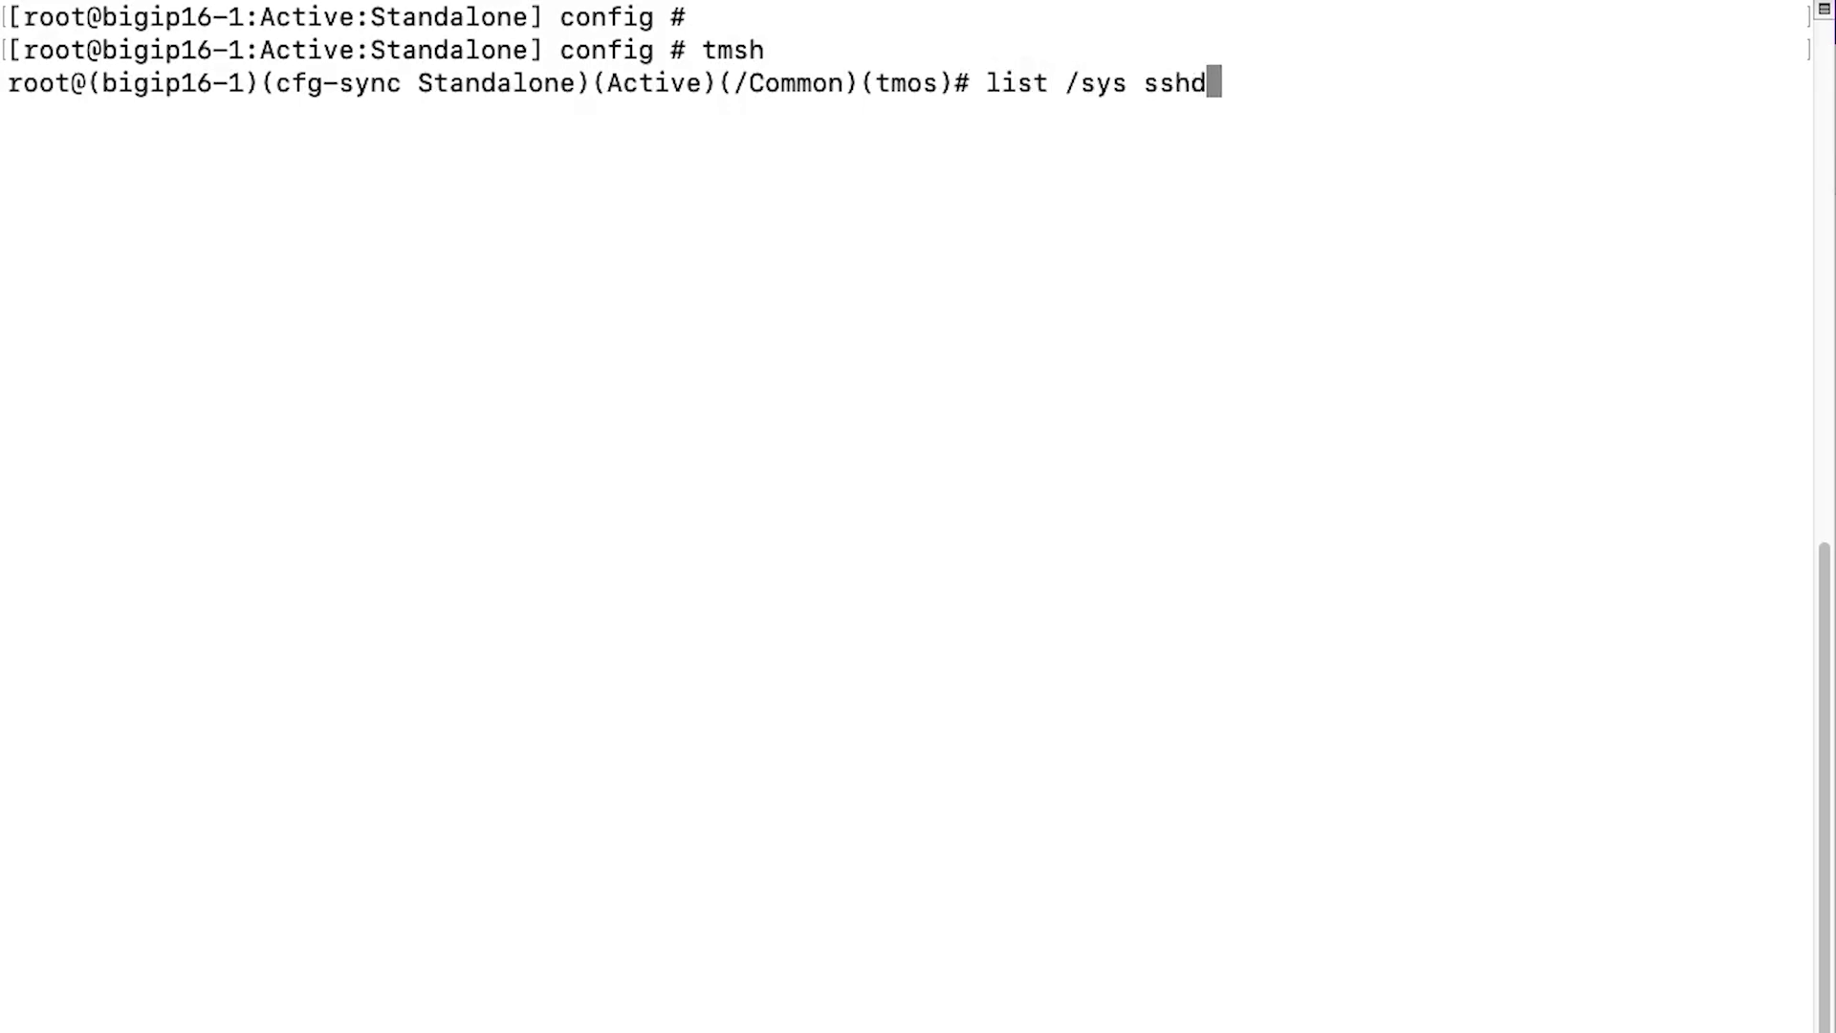
{"action": "type", "text": "allow"}
{"action": "key", "text": "Return"}
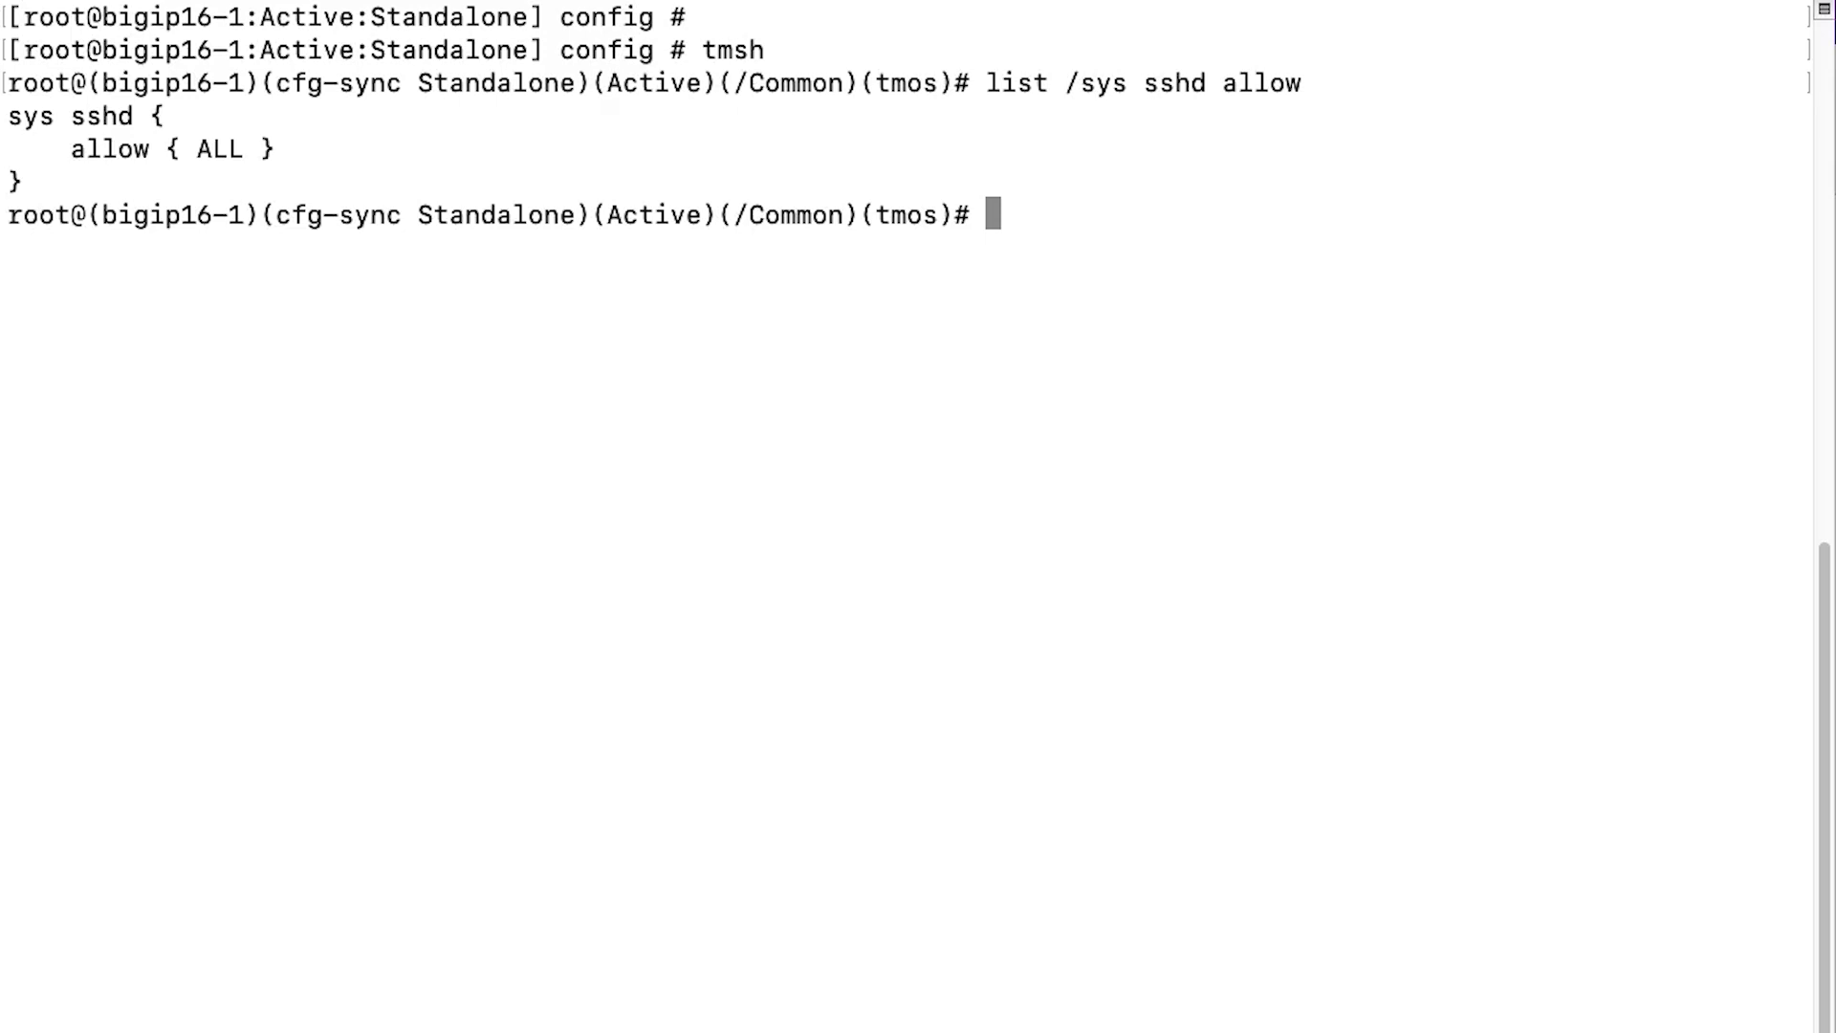
{"action": "type", "text": "modif"}
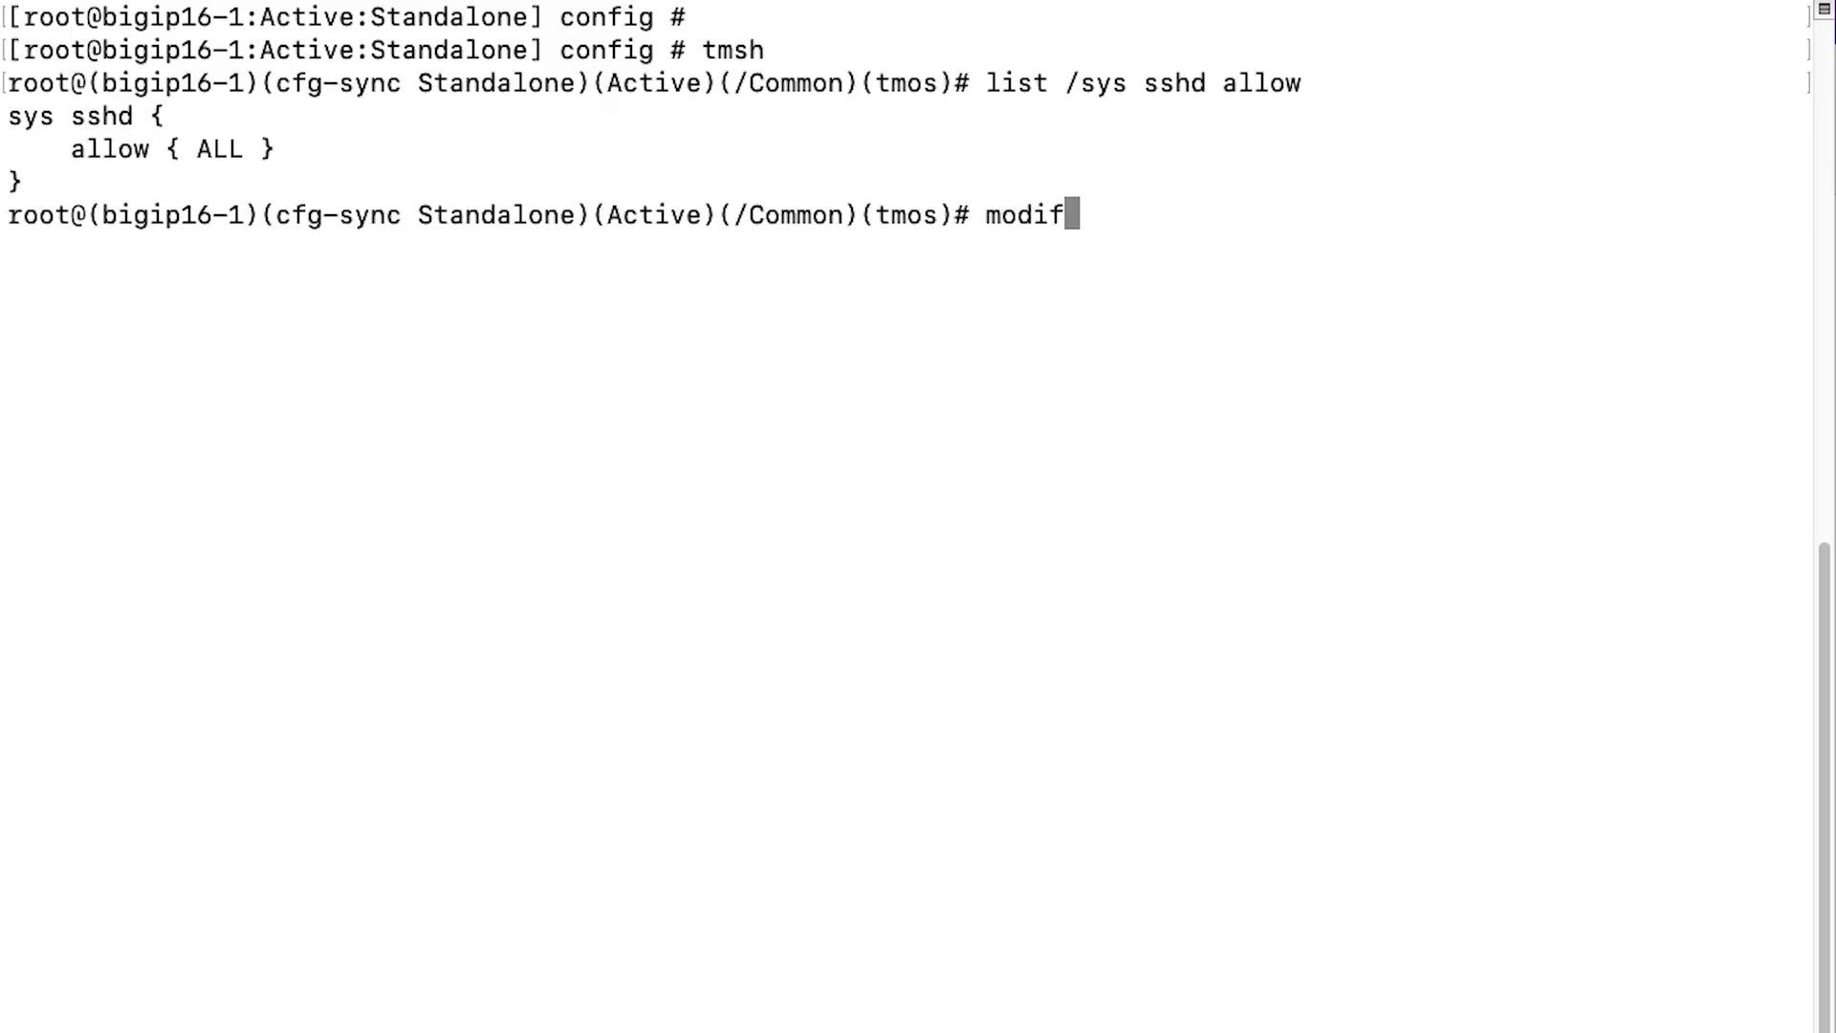
{"action": "type", "text": "y /sys "}
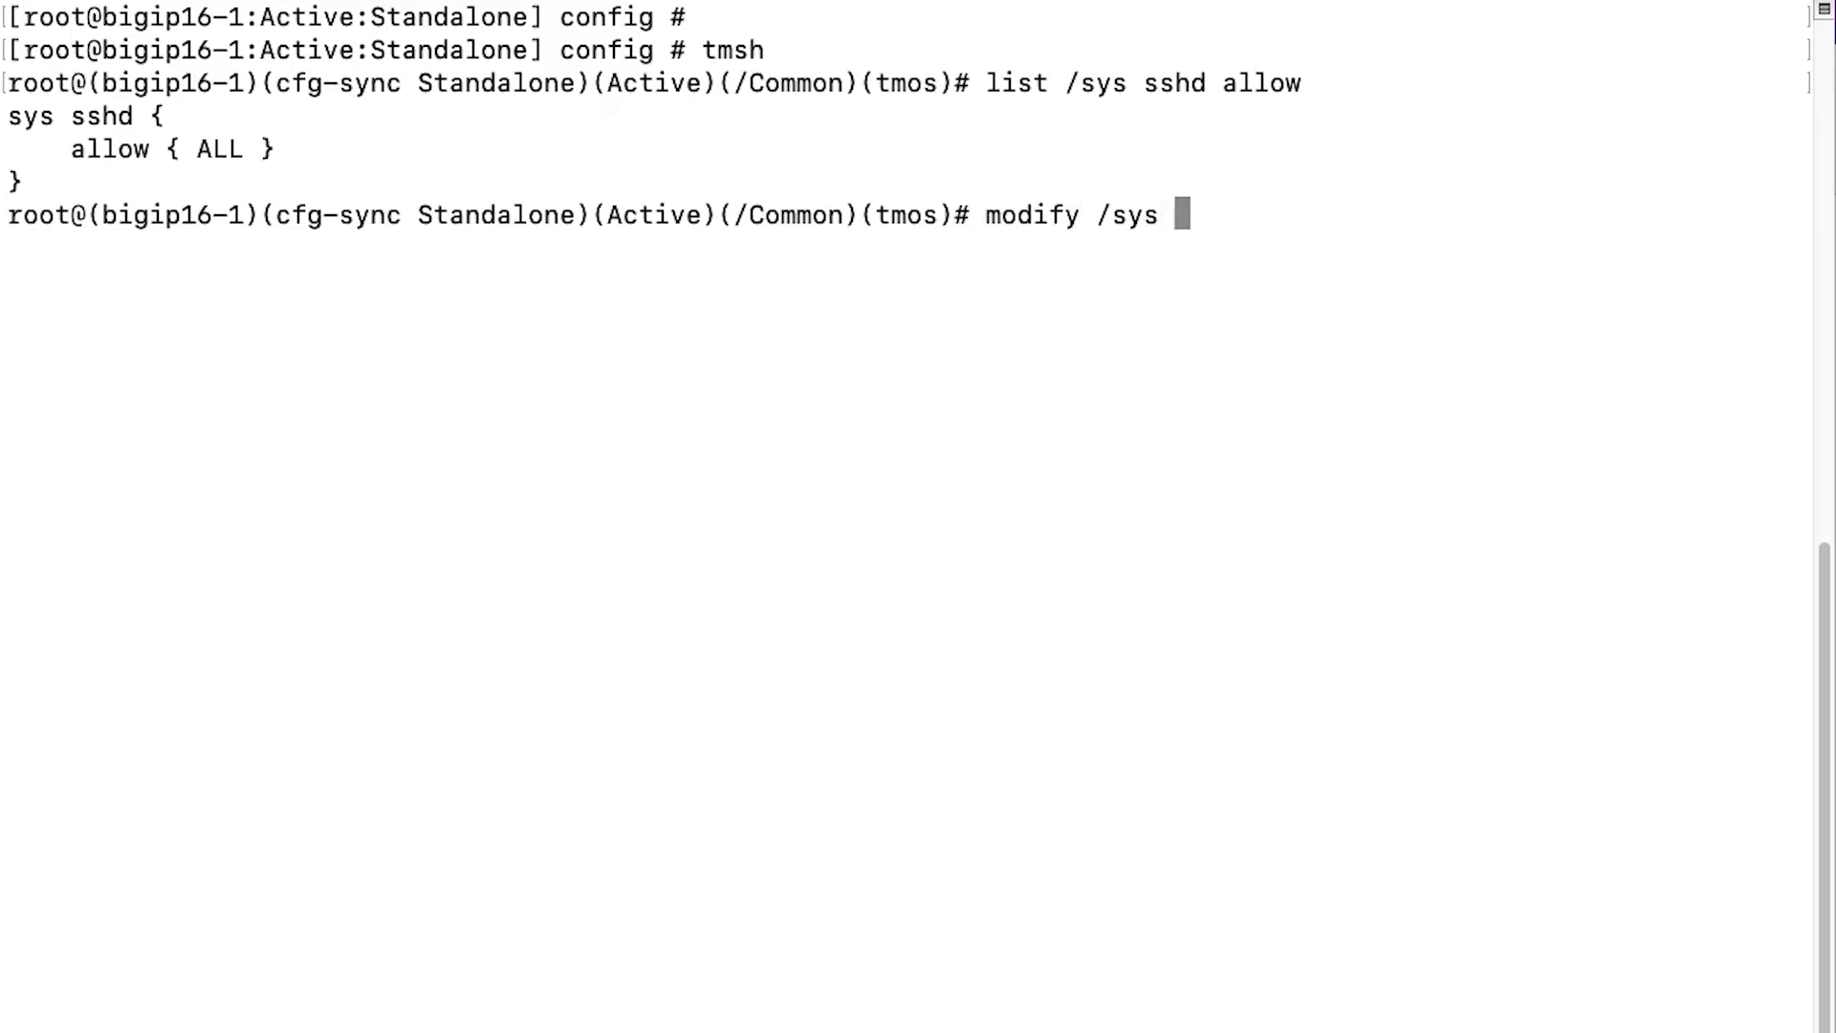
{"action": "type", "text": "sshd allow "}
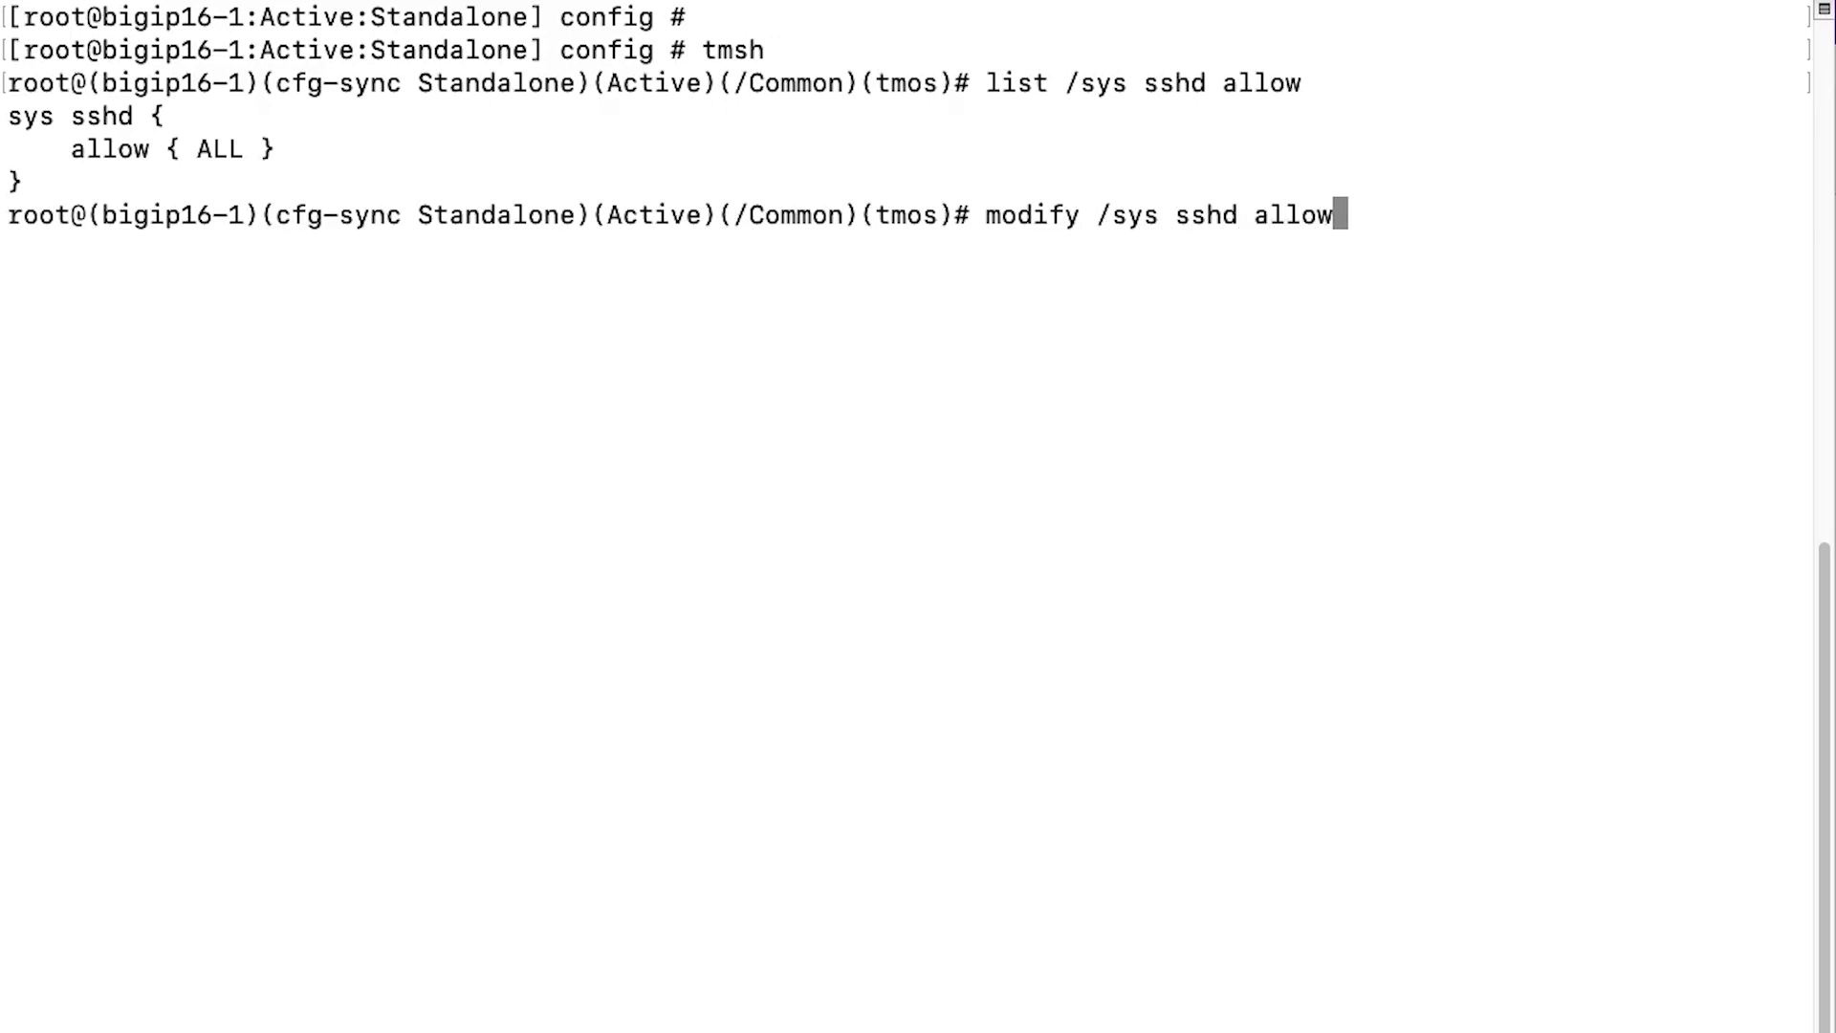
{"action": "type", "text": "add"}
Run modify /sys sshd allow add { 192.168. 10.10.10.1 } to permit both addresses.
{"action": "type", "text": "{ 192.168. 10.10.10.1 }"}
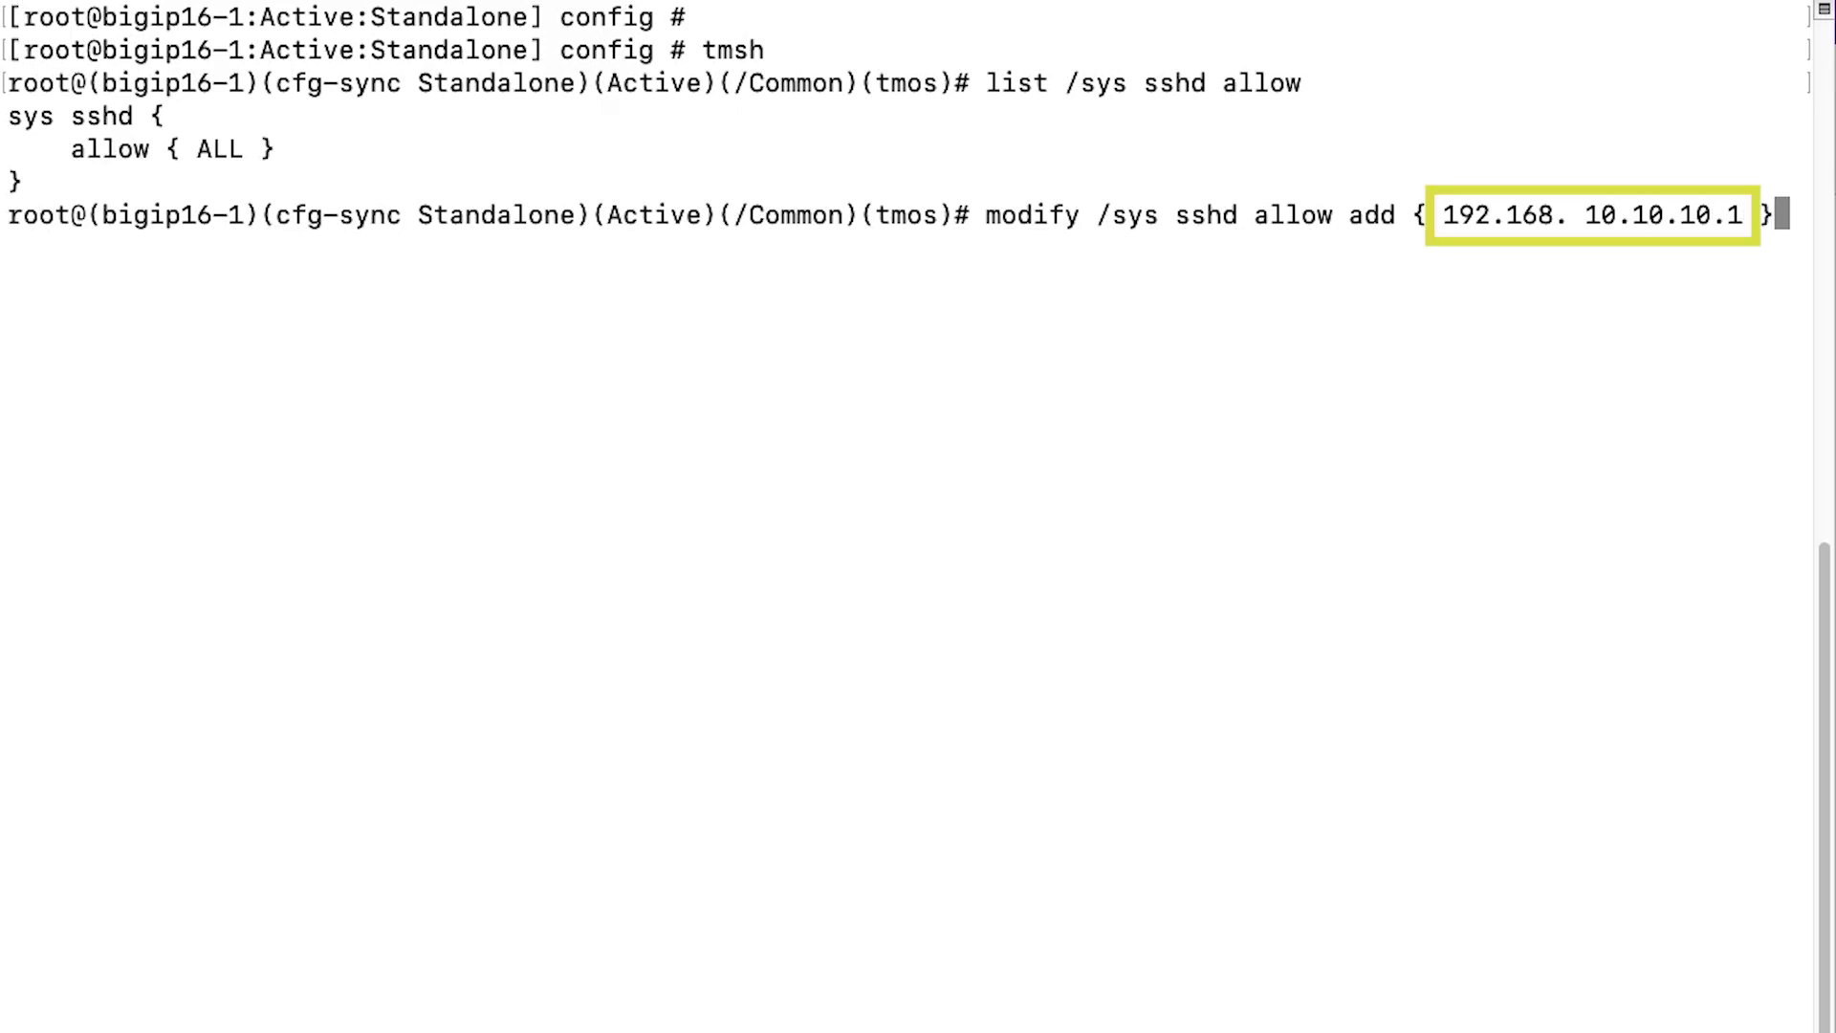
{"action": "key", "text": "Return"}
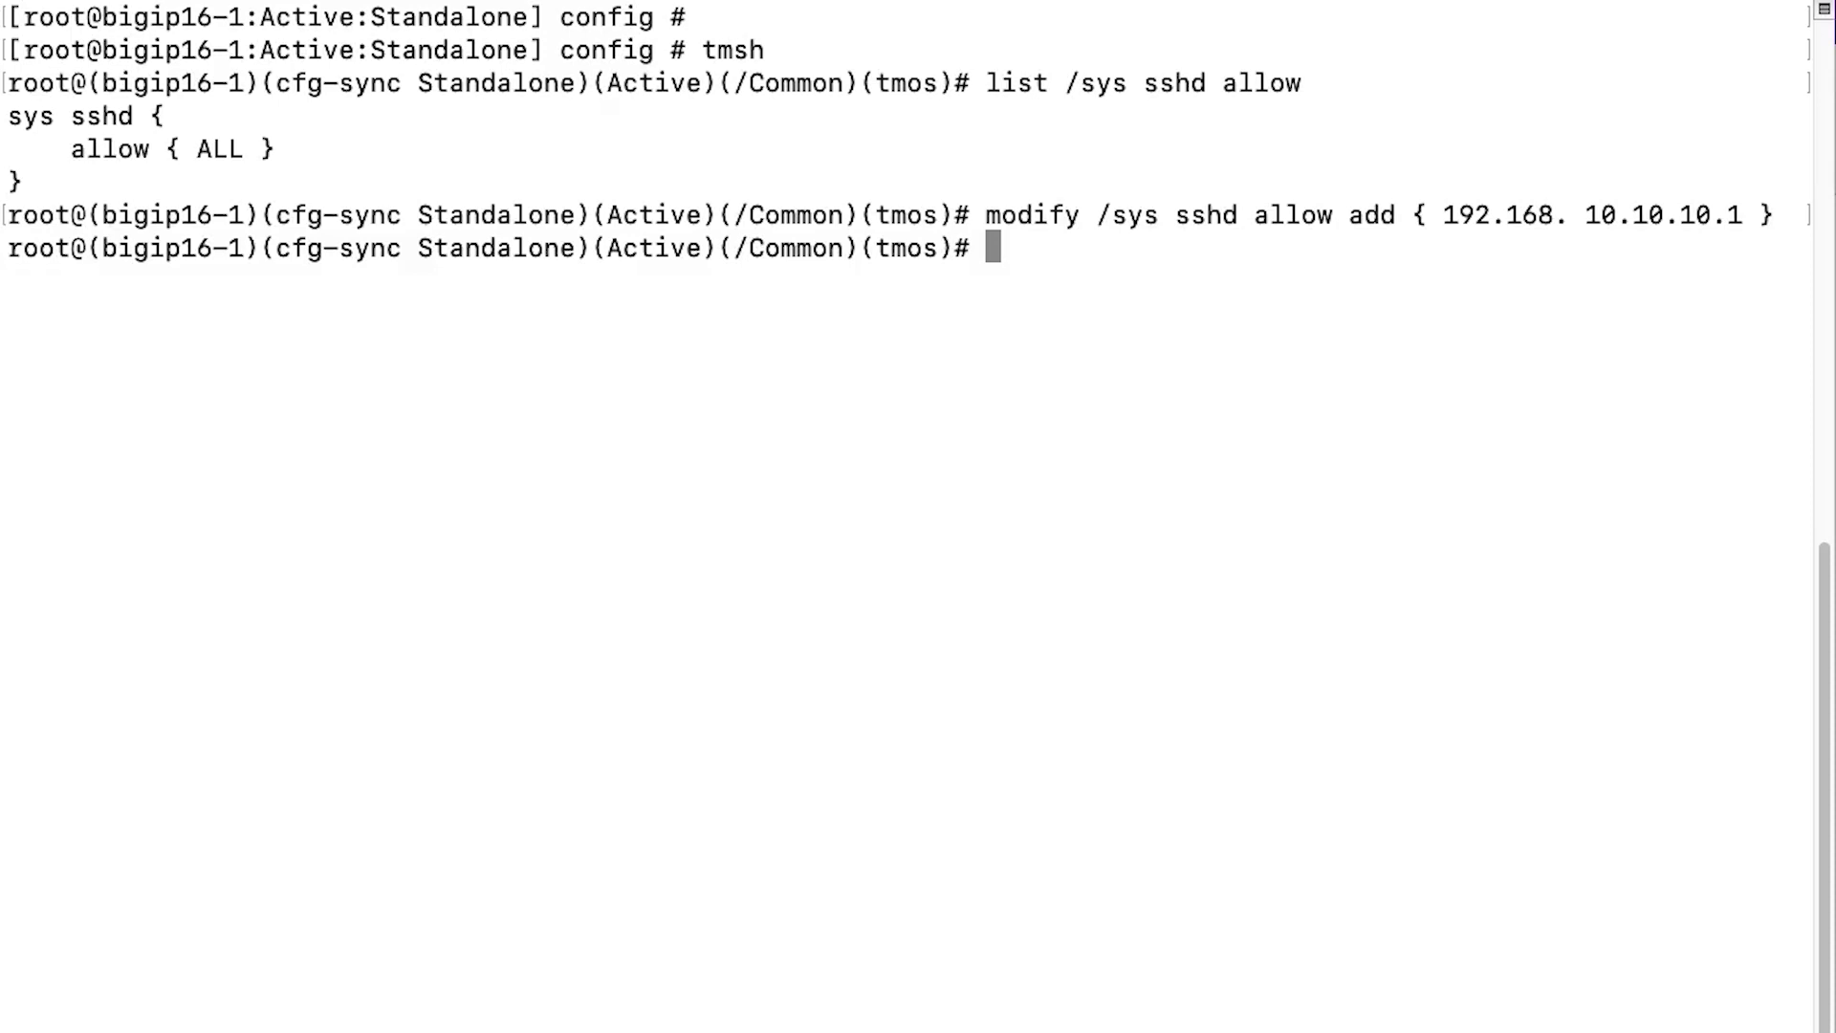
{"action": "key", "text": "Return"}
{"action": "key", "text": "Return"}
Add 192.168.0.0/255.255.0.0 and then 192.168.0.0/16 to the sshd allow list.
{"action": "type", "text": "modif"}
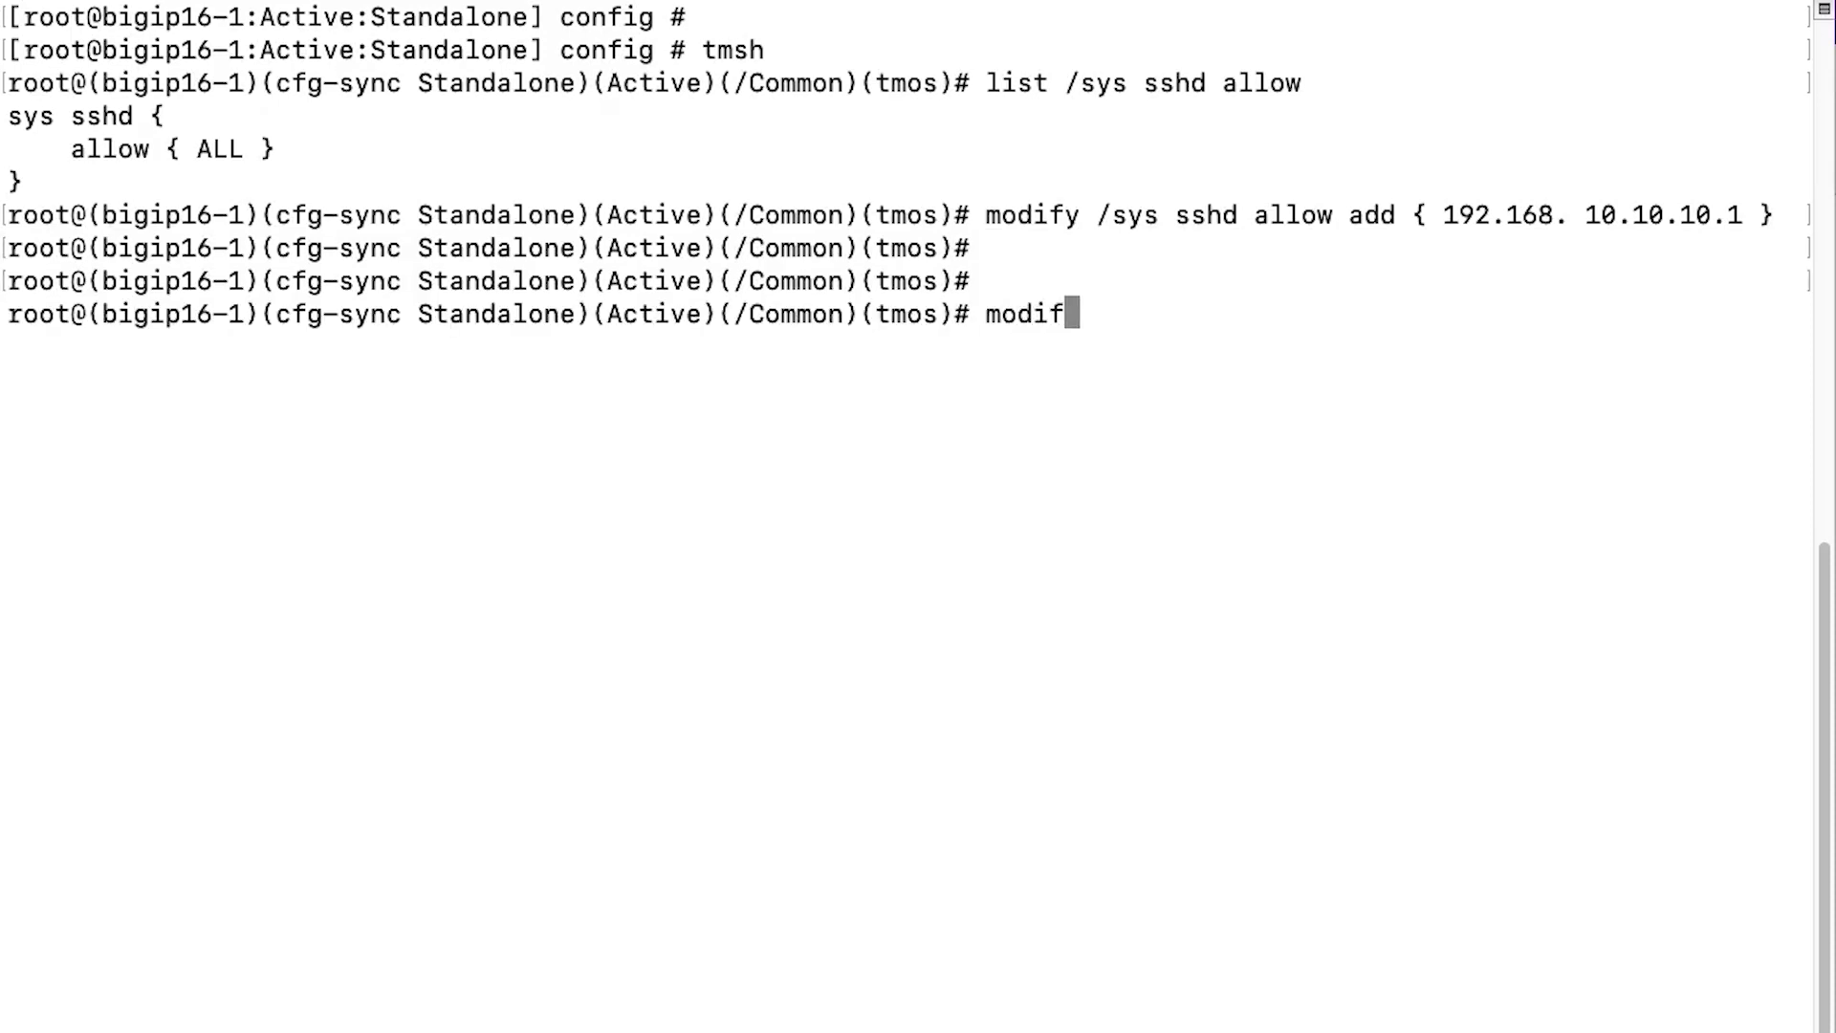
{"action": "type", "text": "y /sys sshd "}
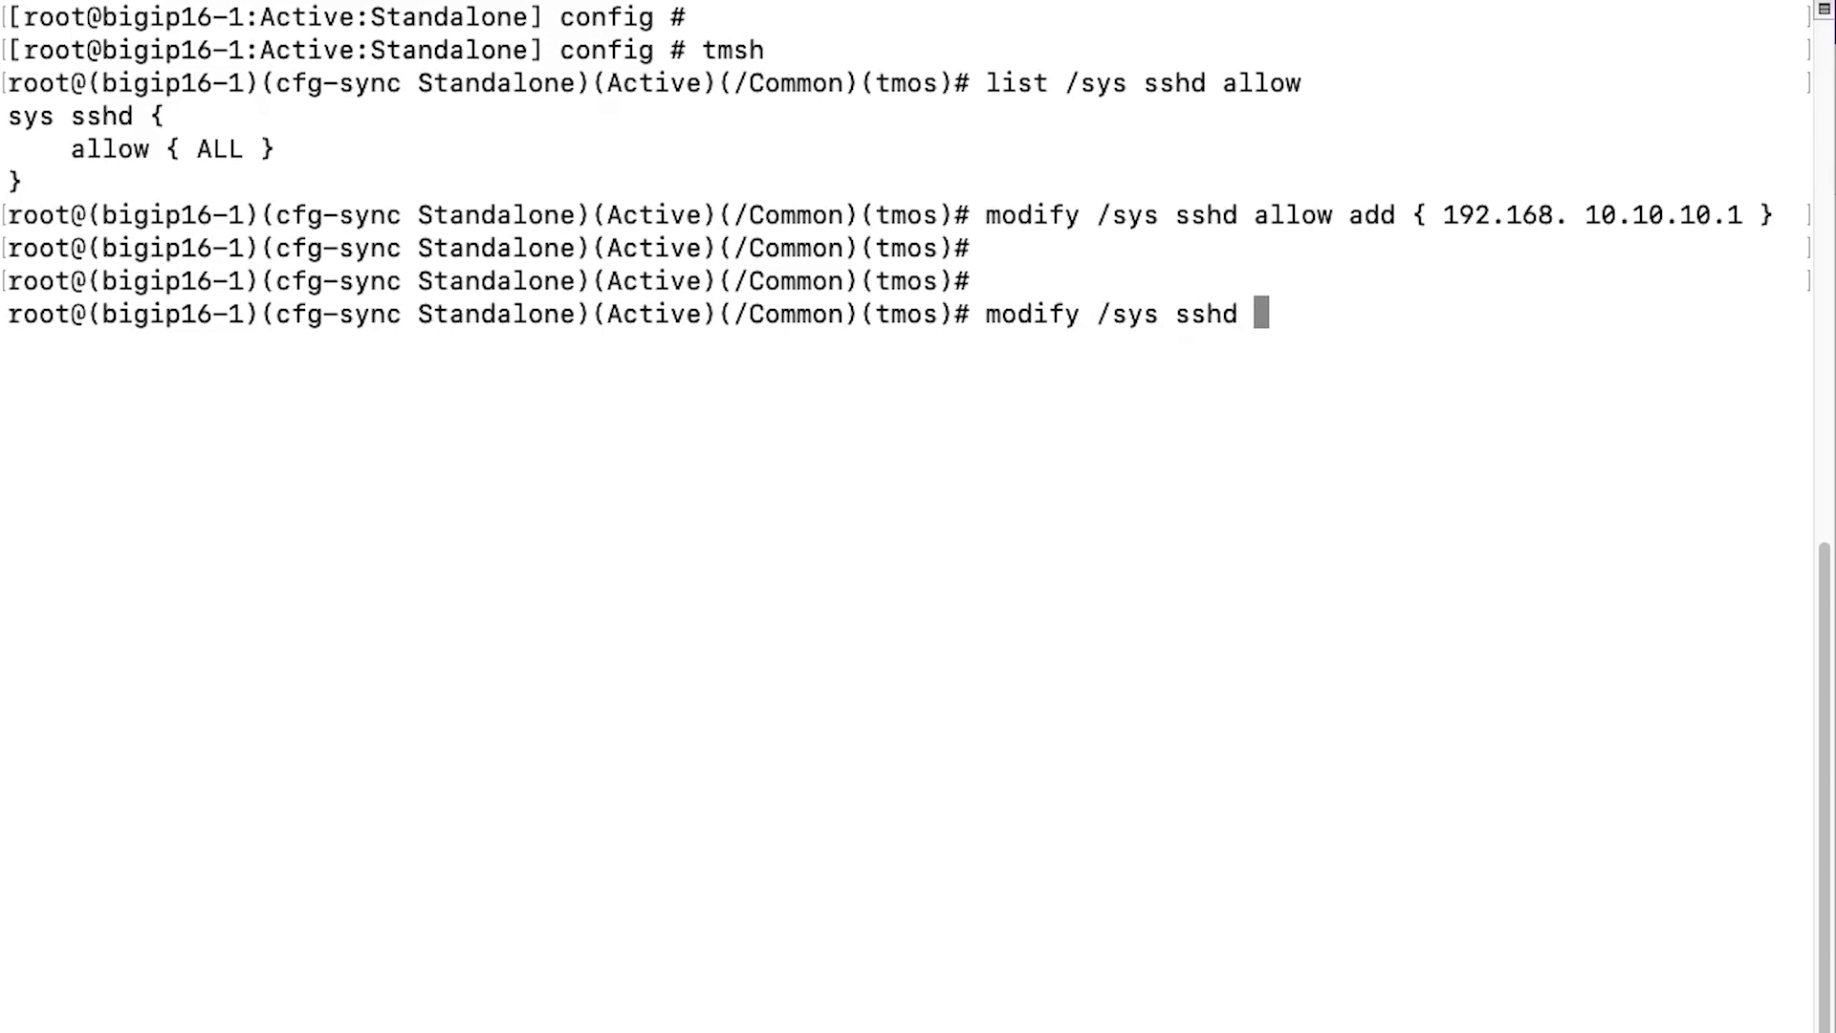
{"action": "type", "text": "allow add { 192.1"}
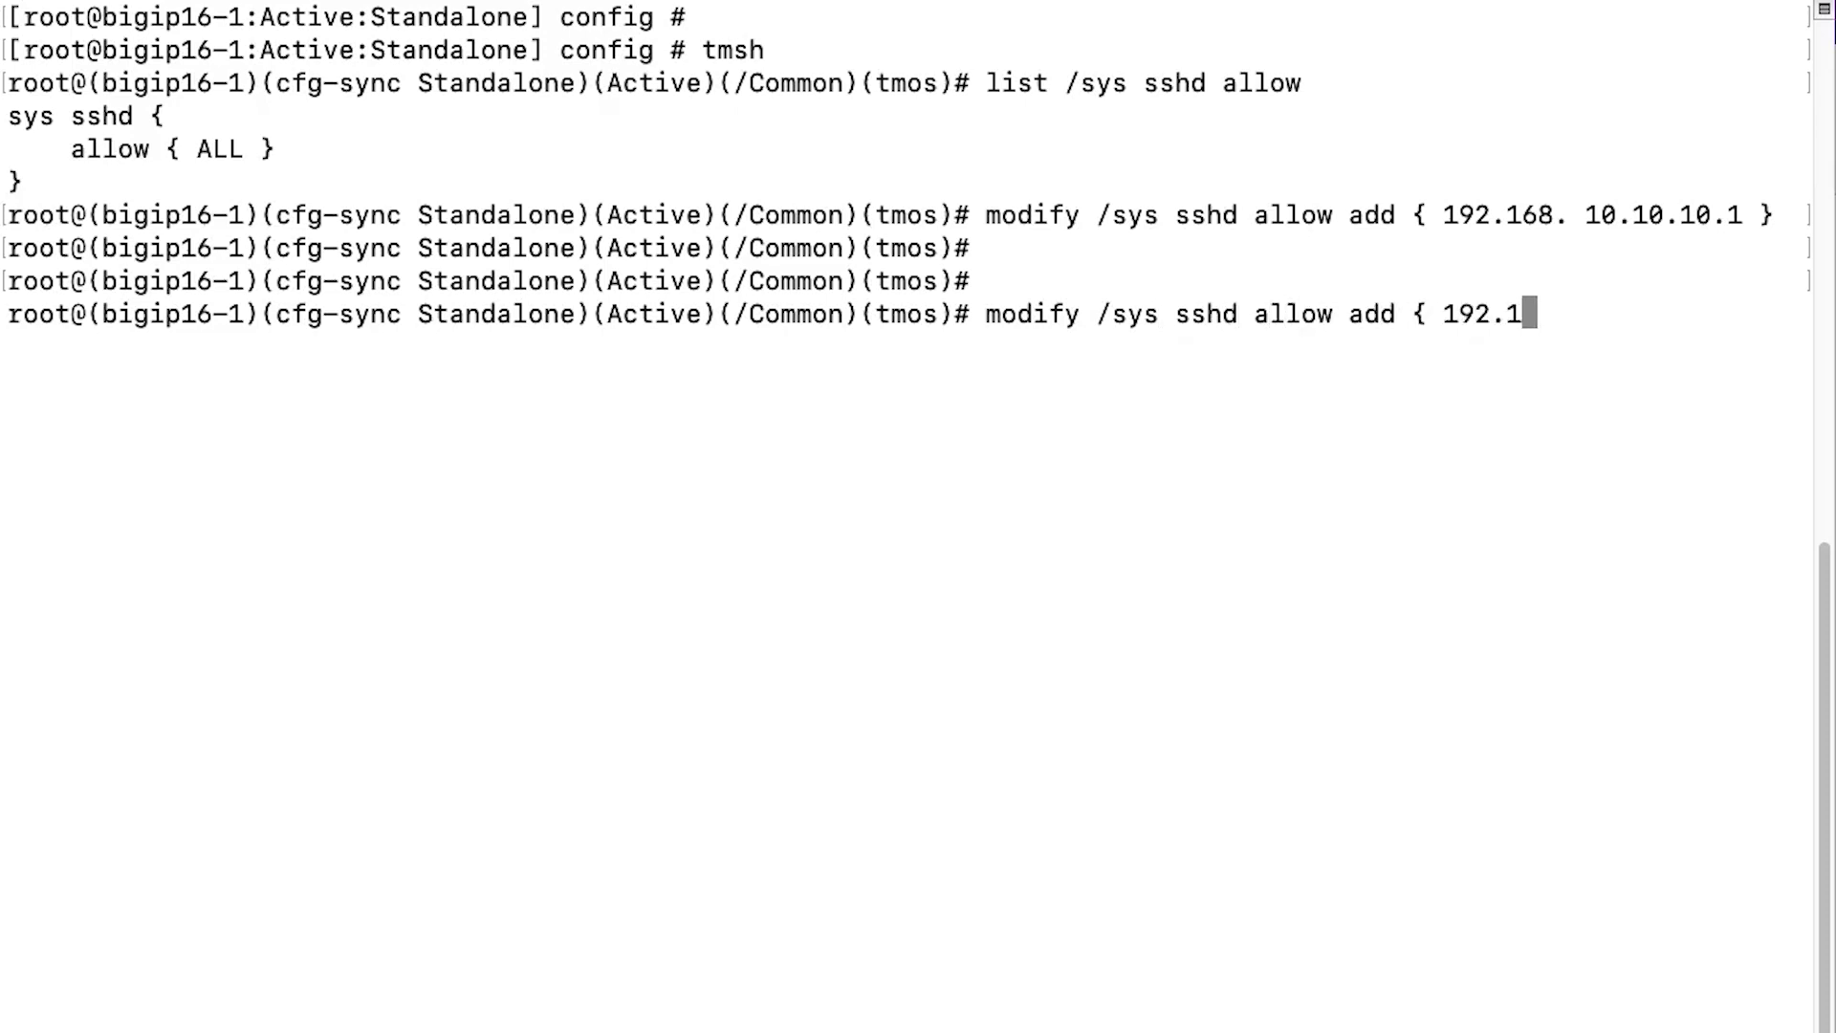
{"action": "type", "text": "68.0.0/255.255.0.0 }"}
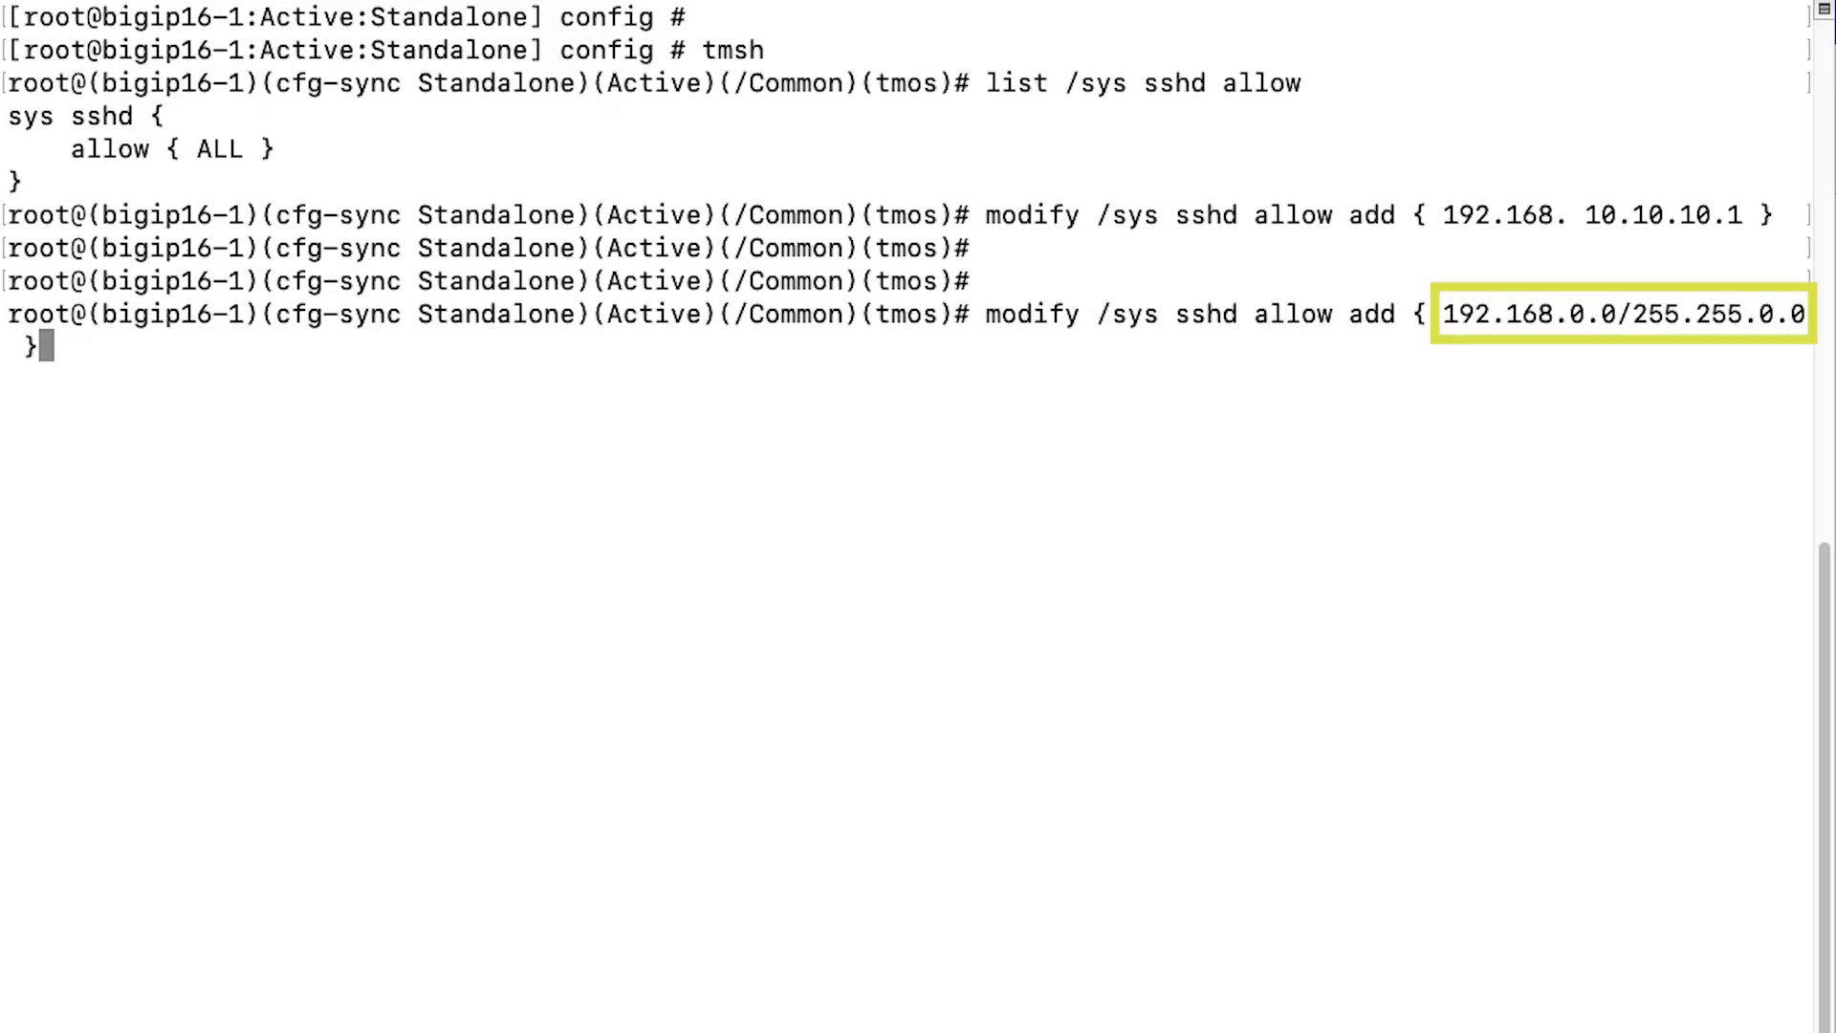
{"action": "key", "text": "Return"}
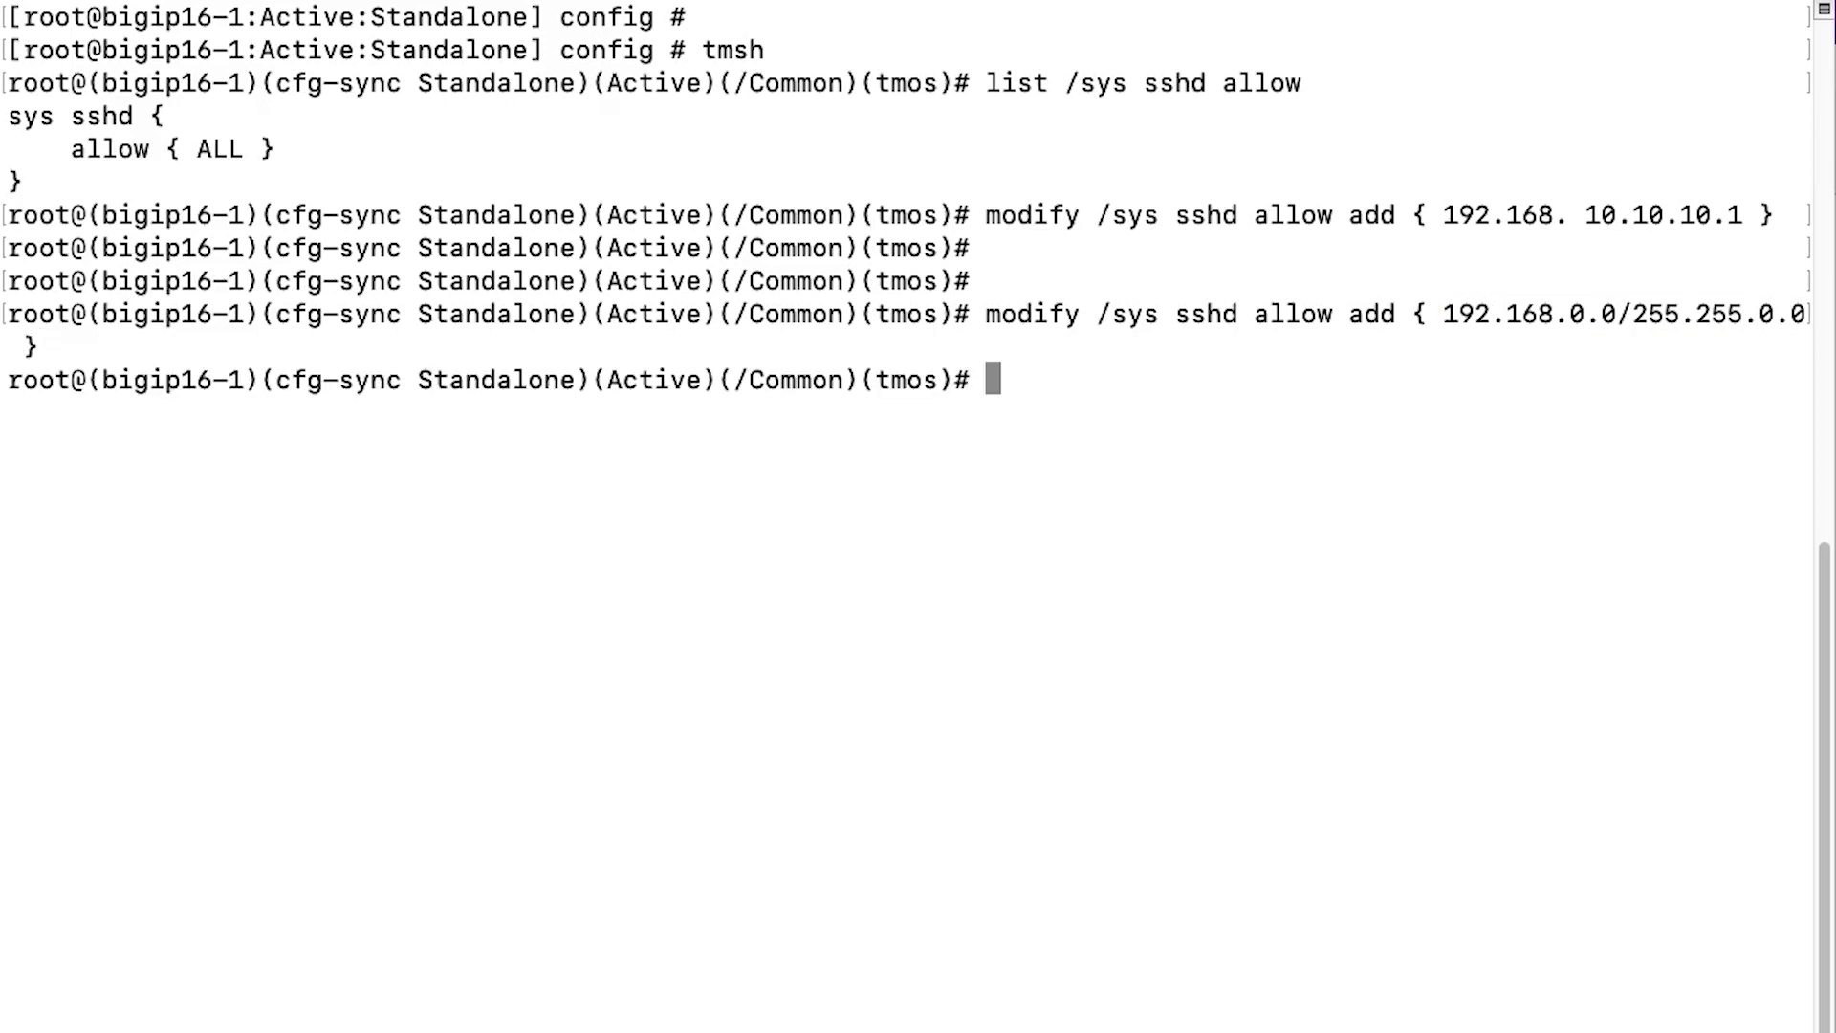
{"action": "type", "text": "modify"}
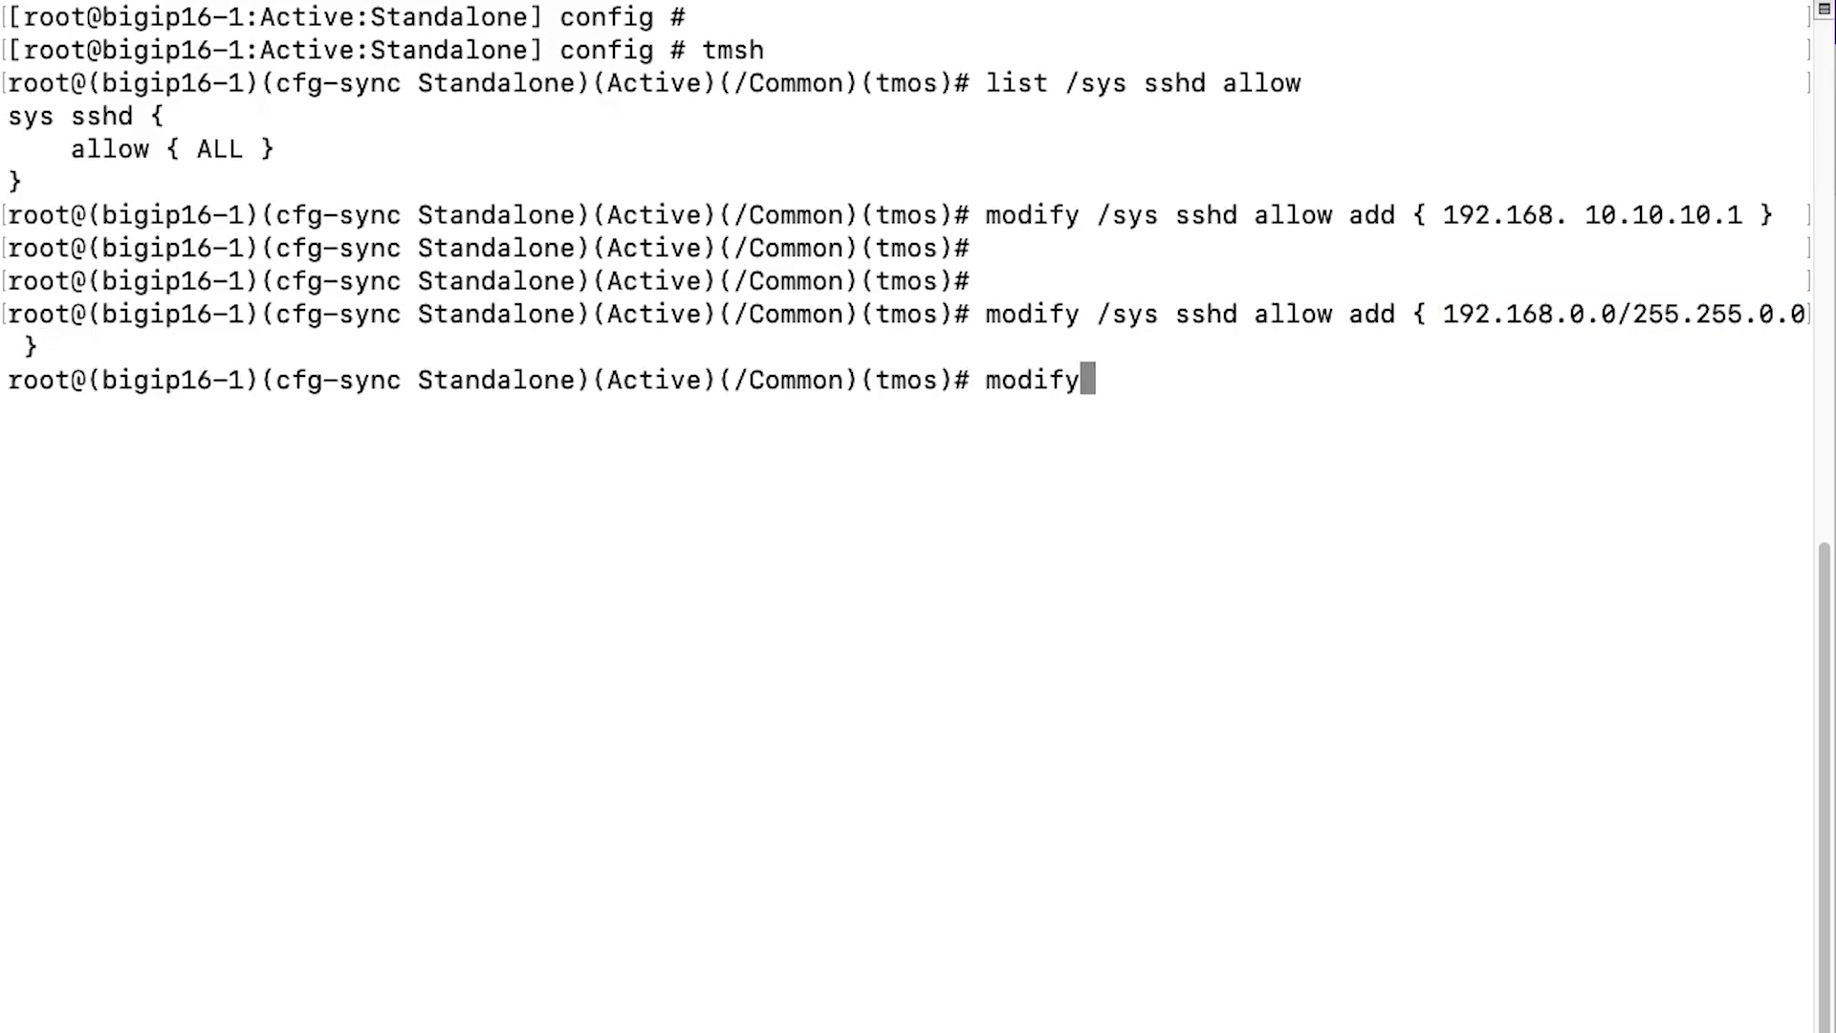
{"action": "type", "text": " /sys sshd allow"}
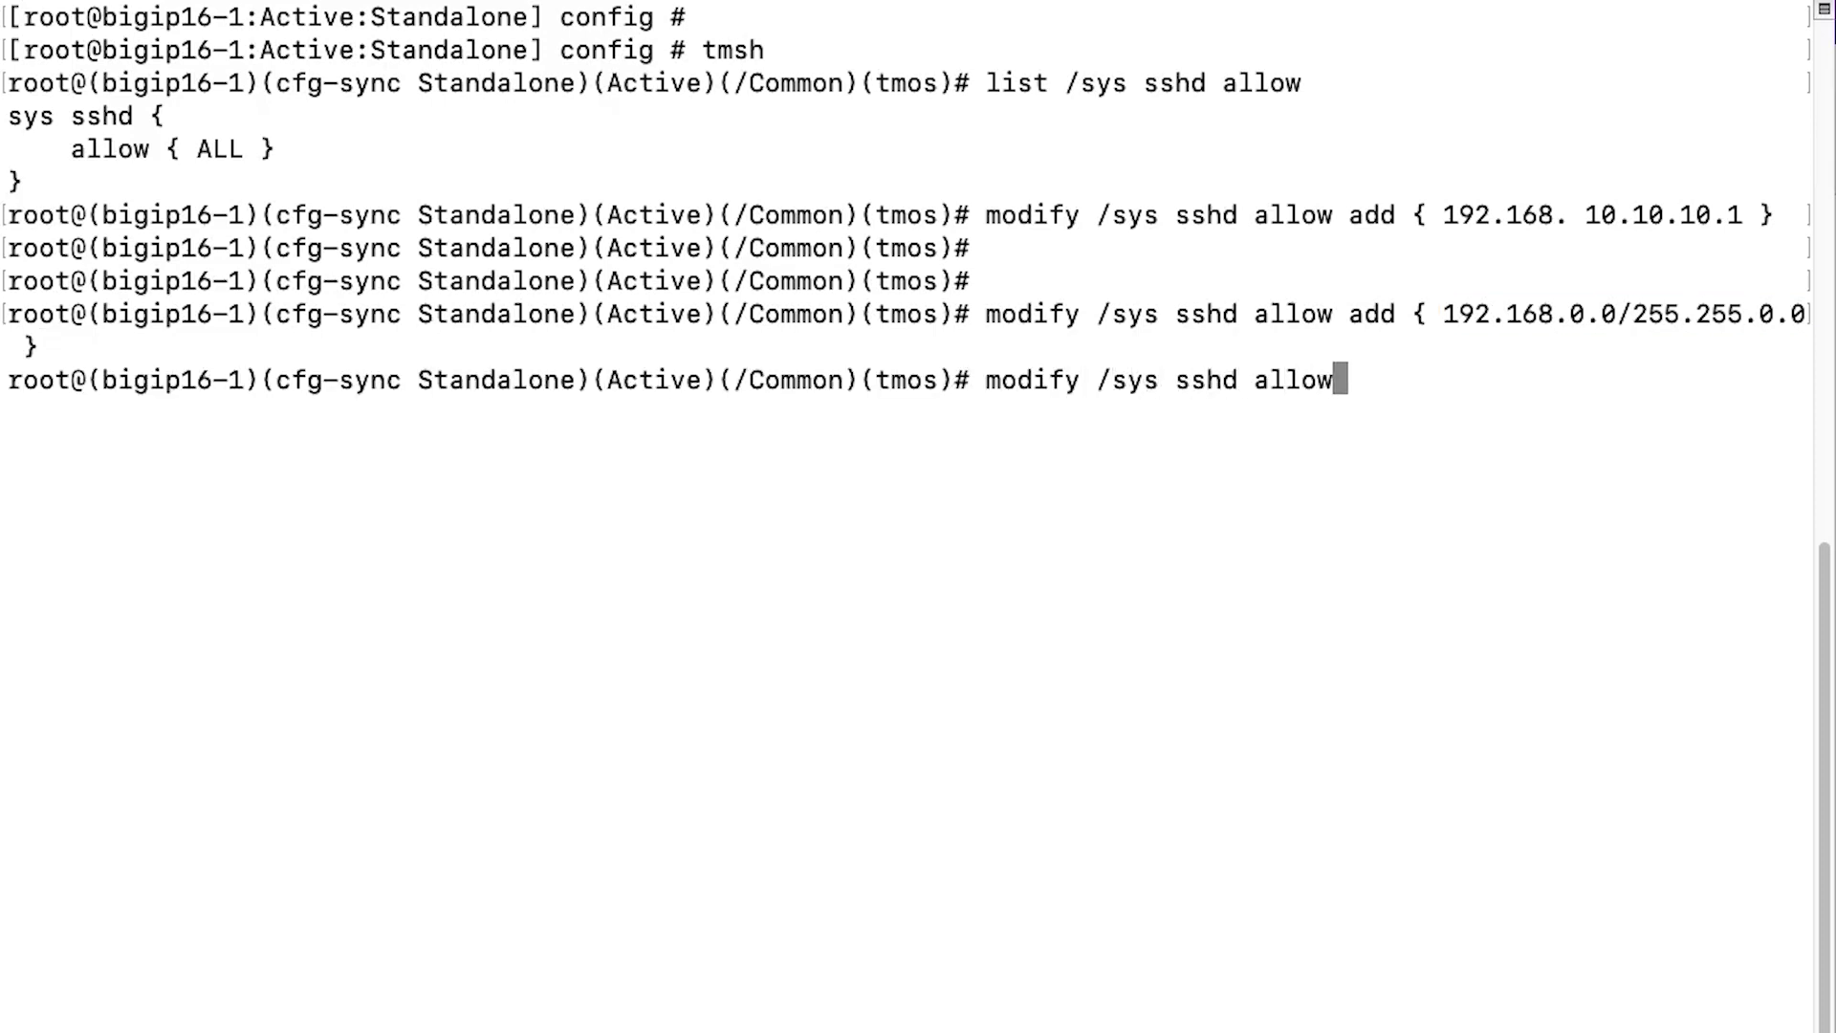
{"action": "type", "text": " add { 192.168.0"}
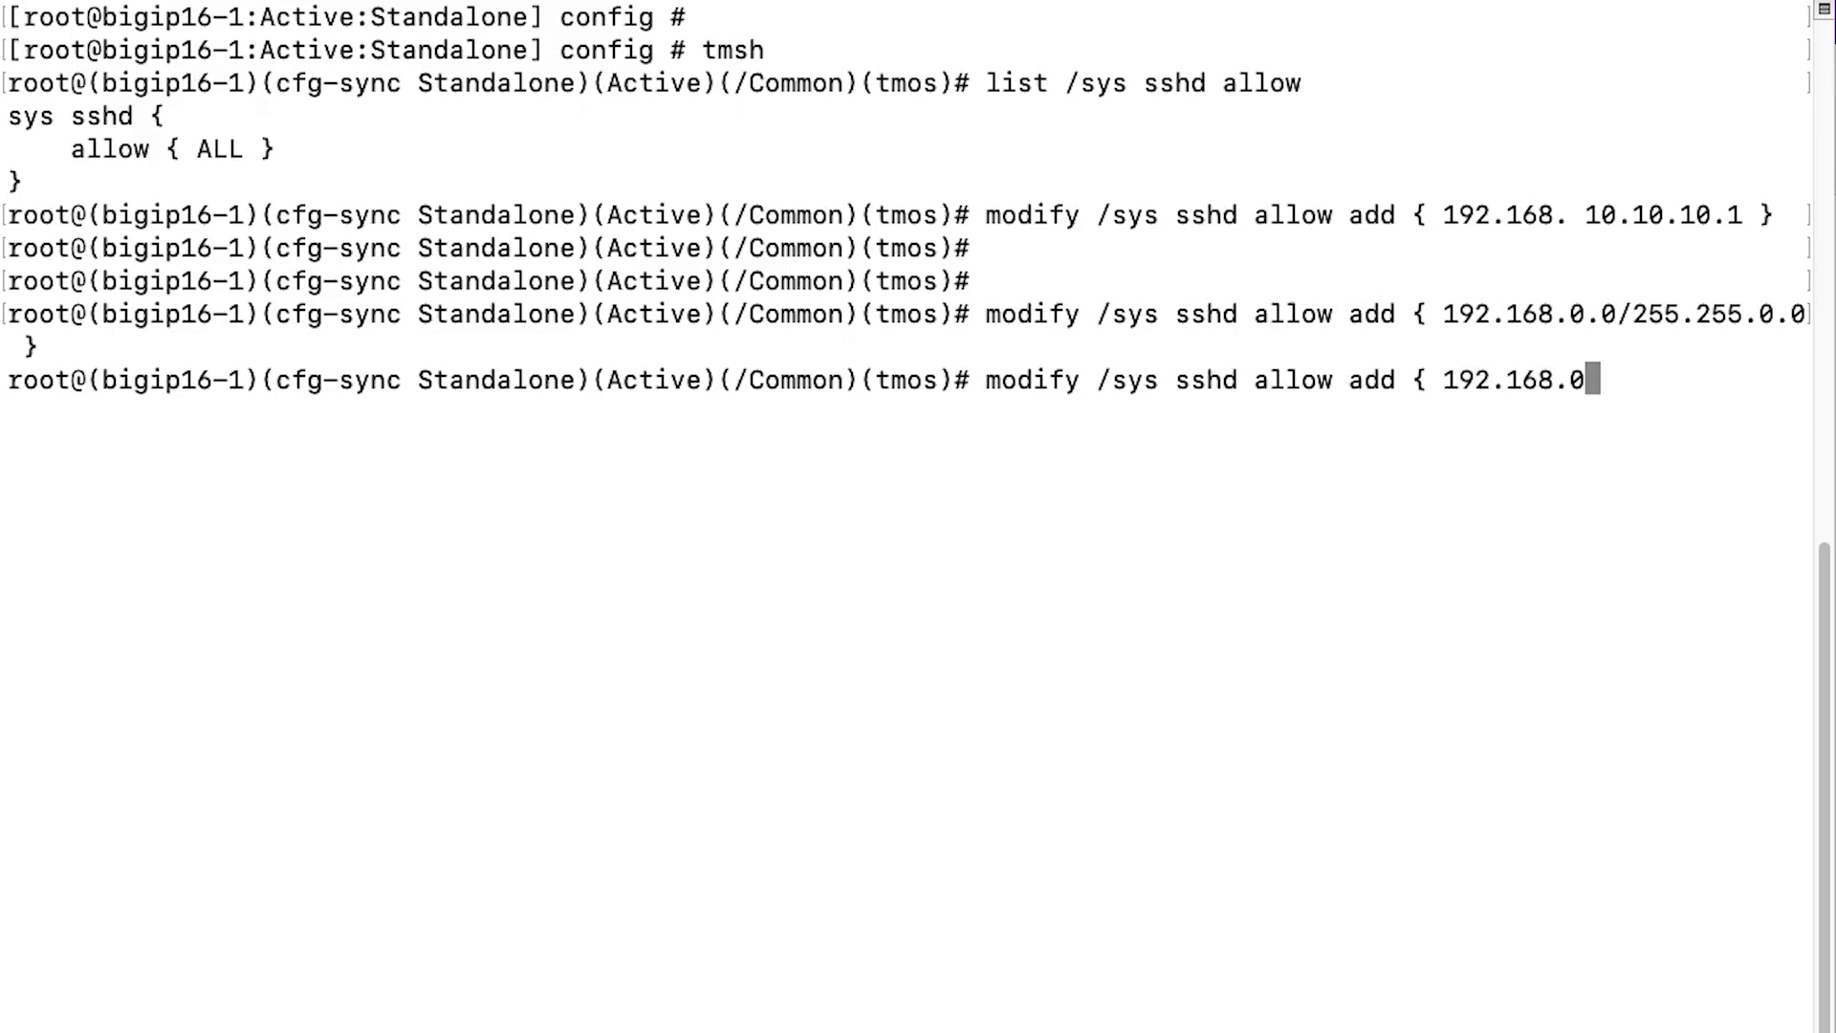
{"action": "type", "text": ".0/16 }"}
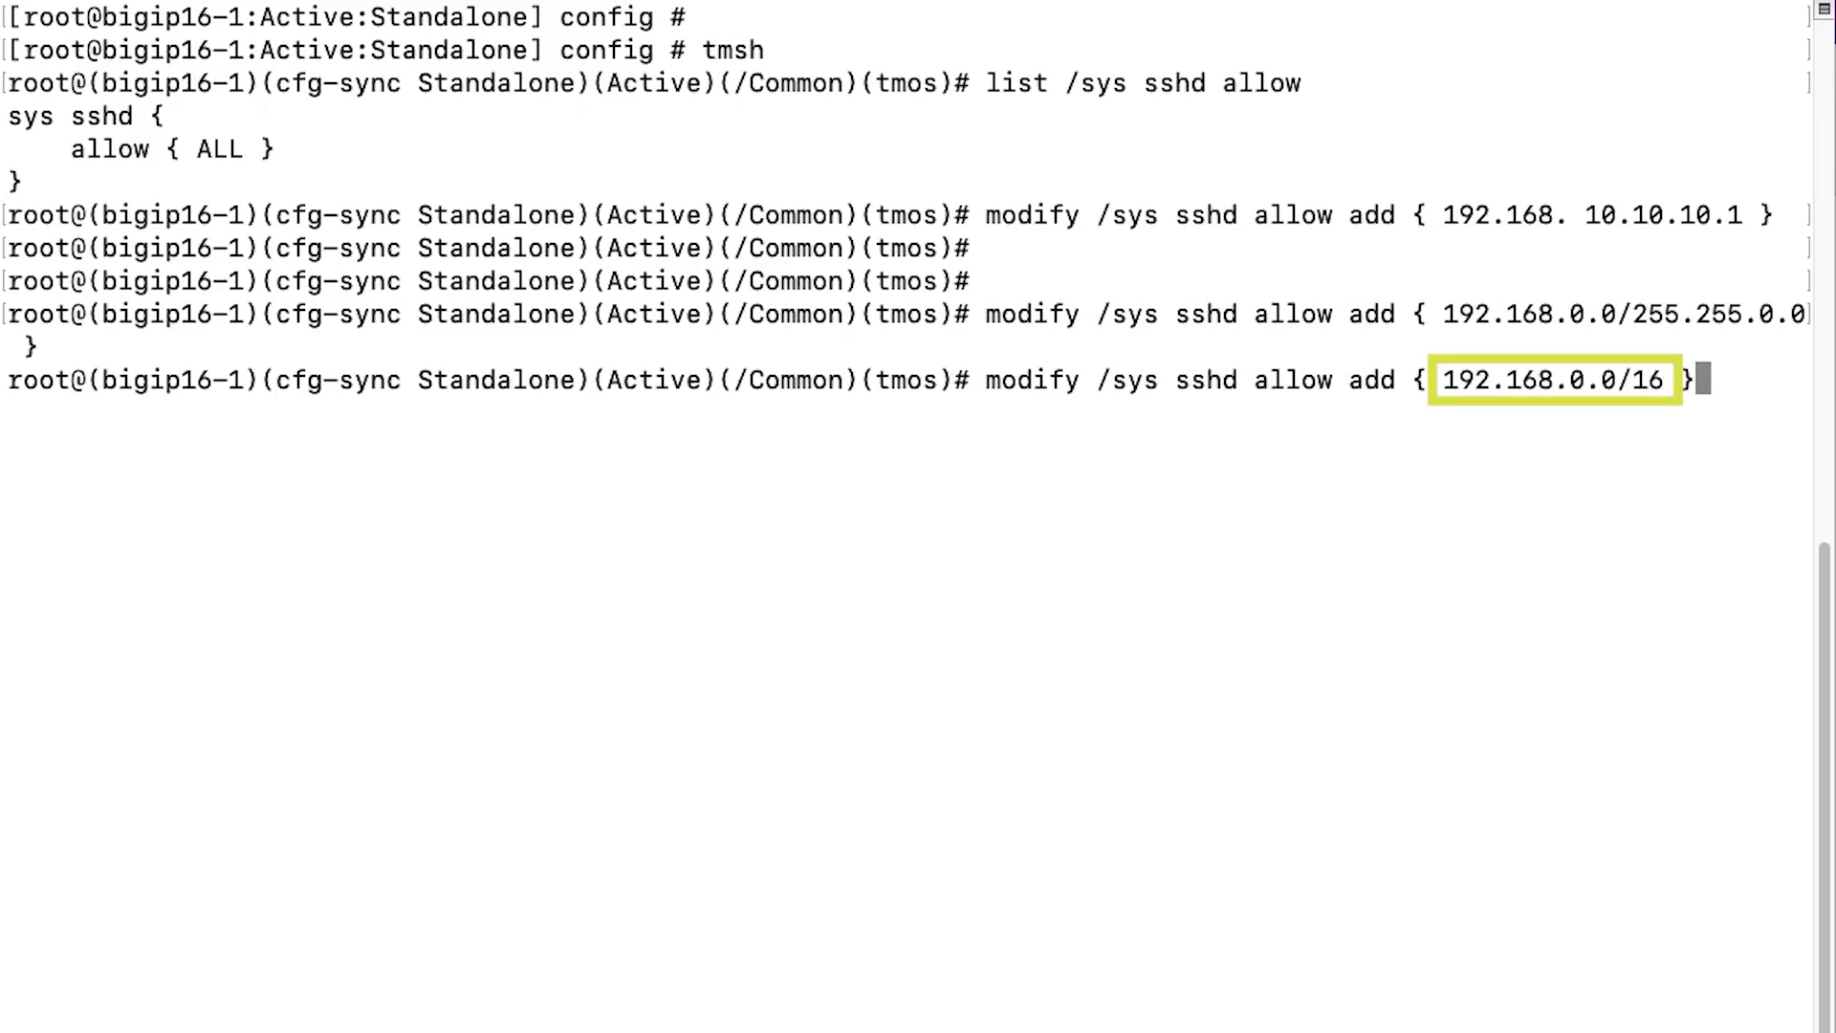
{"action": "key", "text": "Return"}
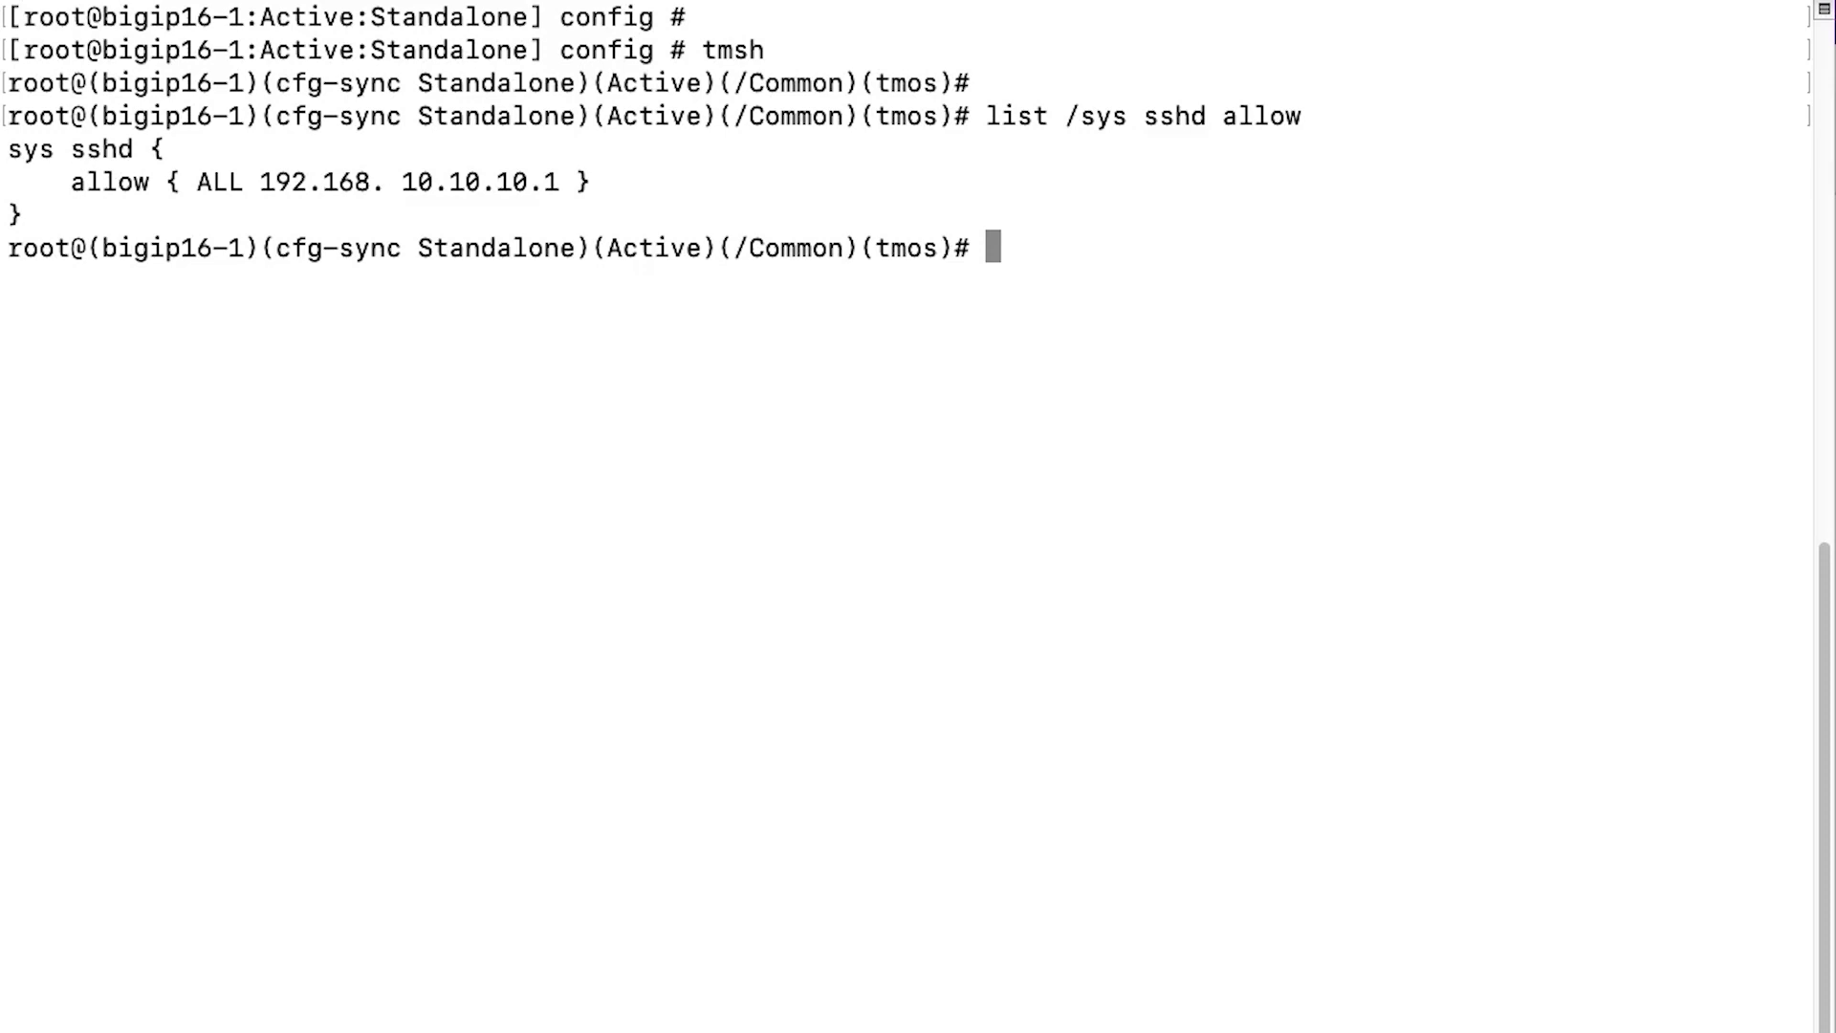
Run modify /sys sshd allow delete { ALL } so SSH is no longer open to everyone.
{"action": "type", "text": "m"}
{"action": "type", "text": "fy"}
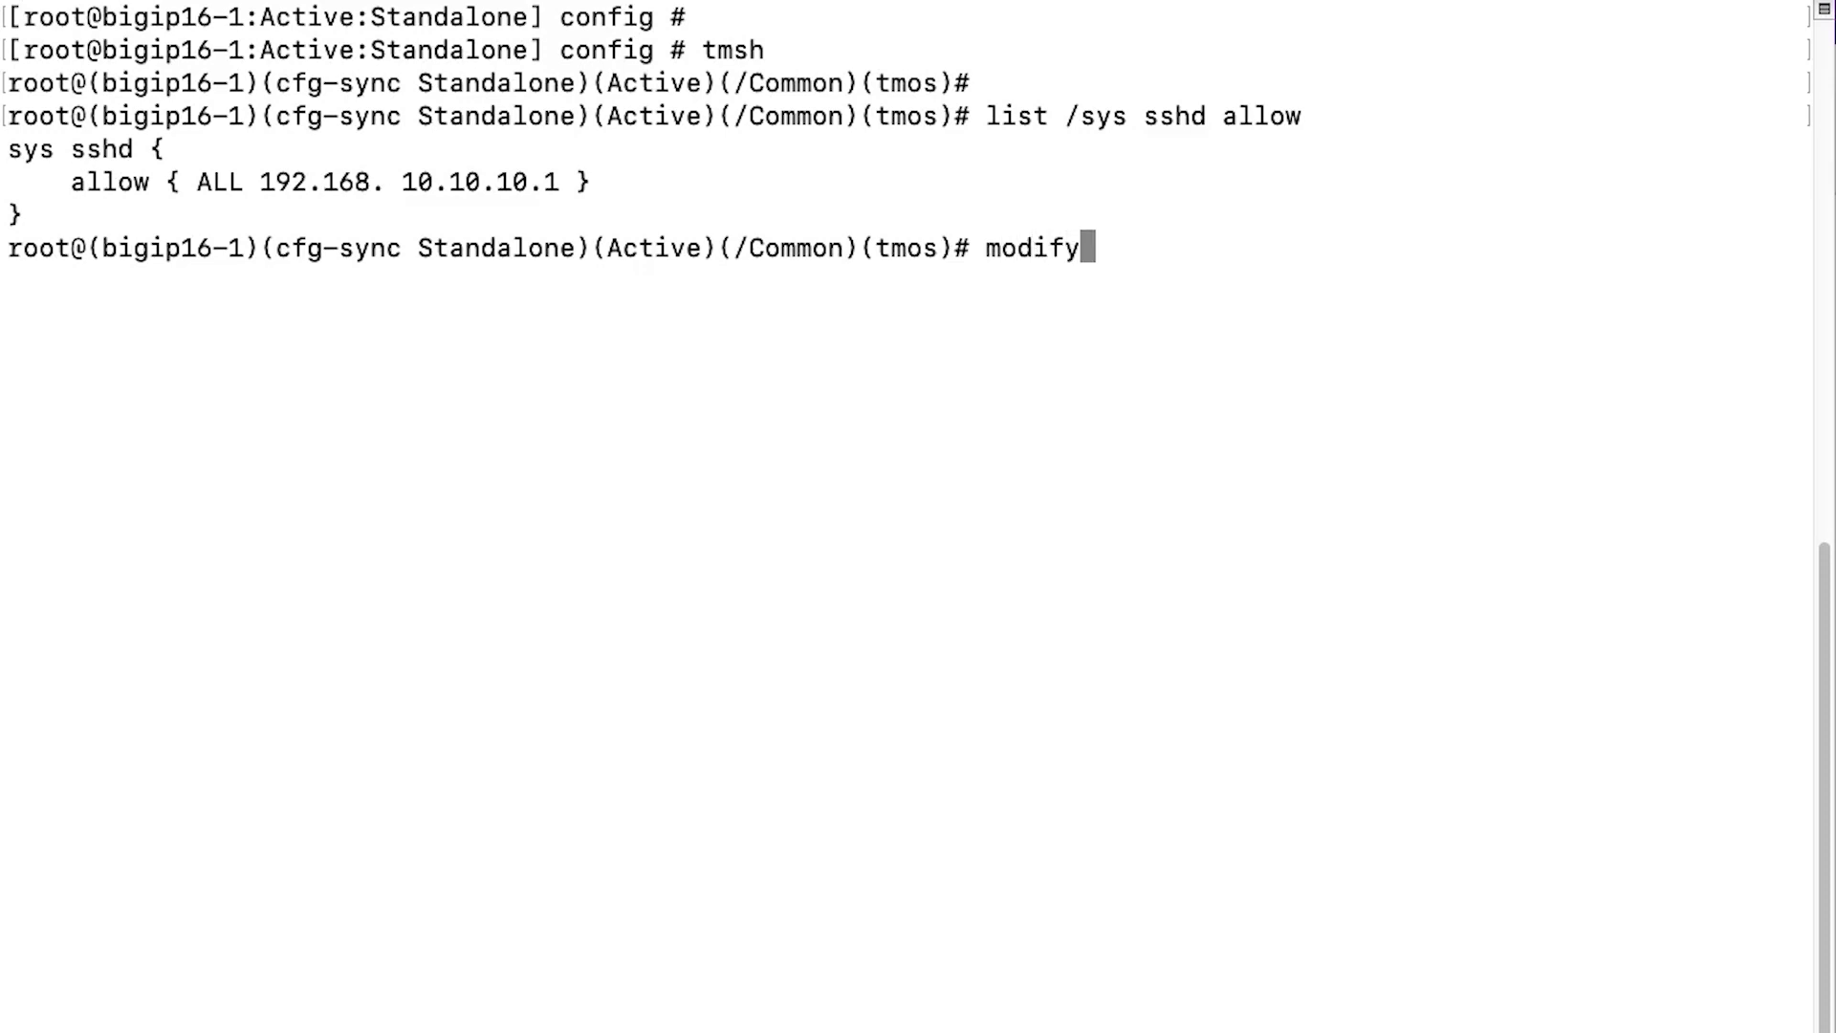
{"action": "type", "text": " /sys sshd allow"}
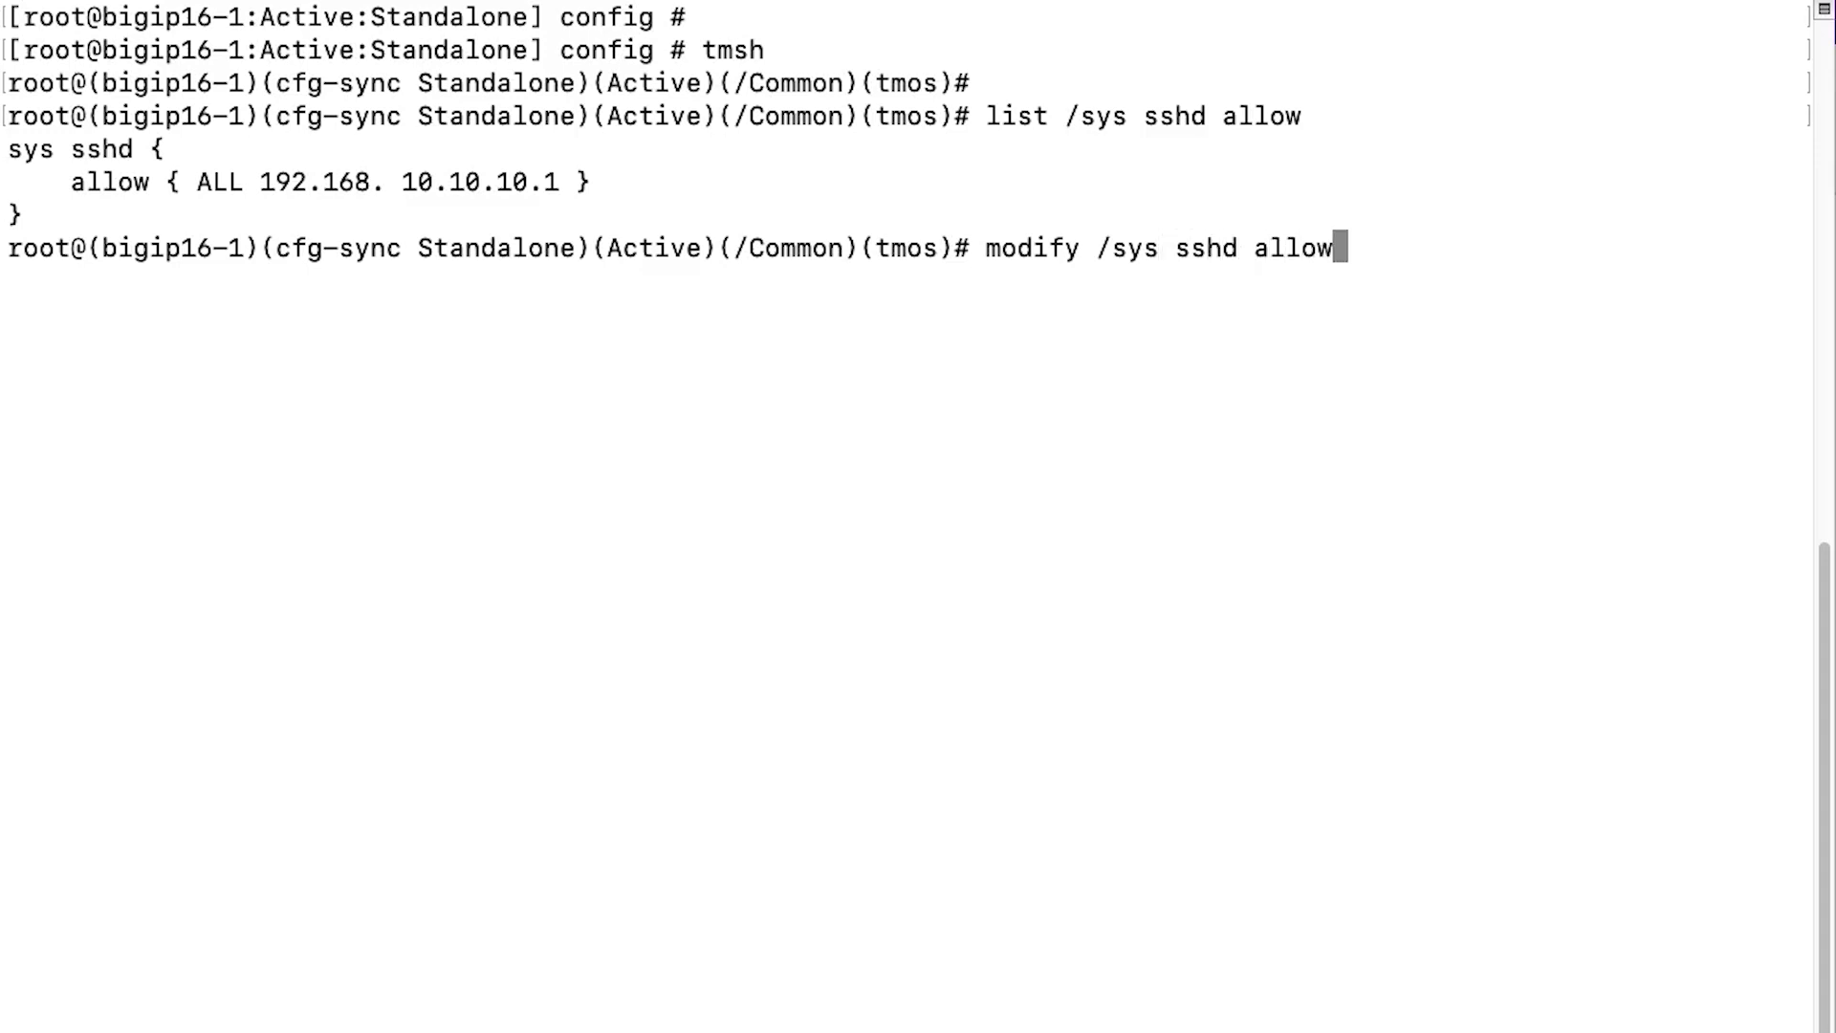
{"action": "type", "text": " delete"}
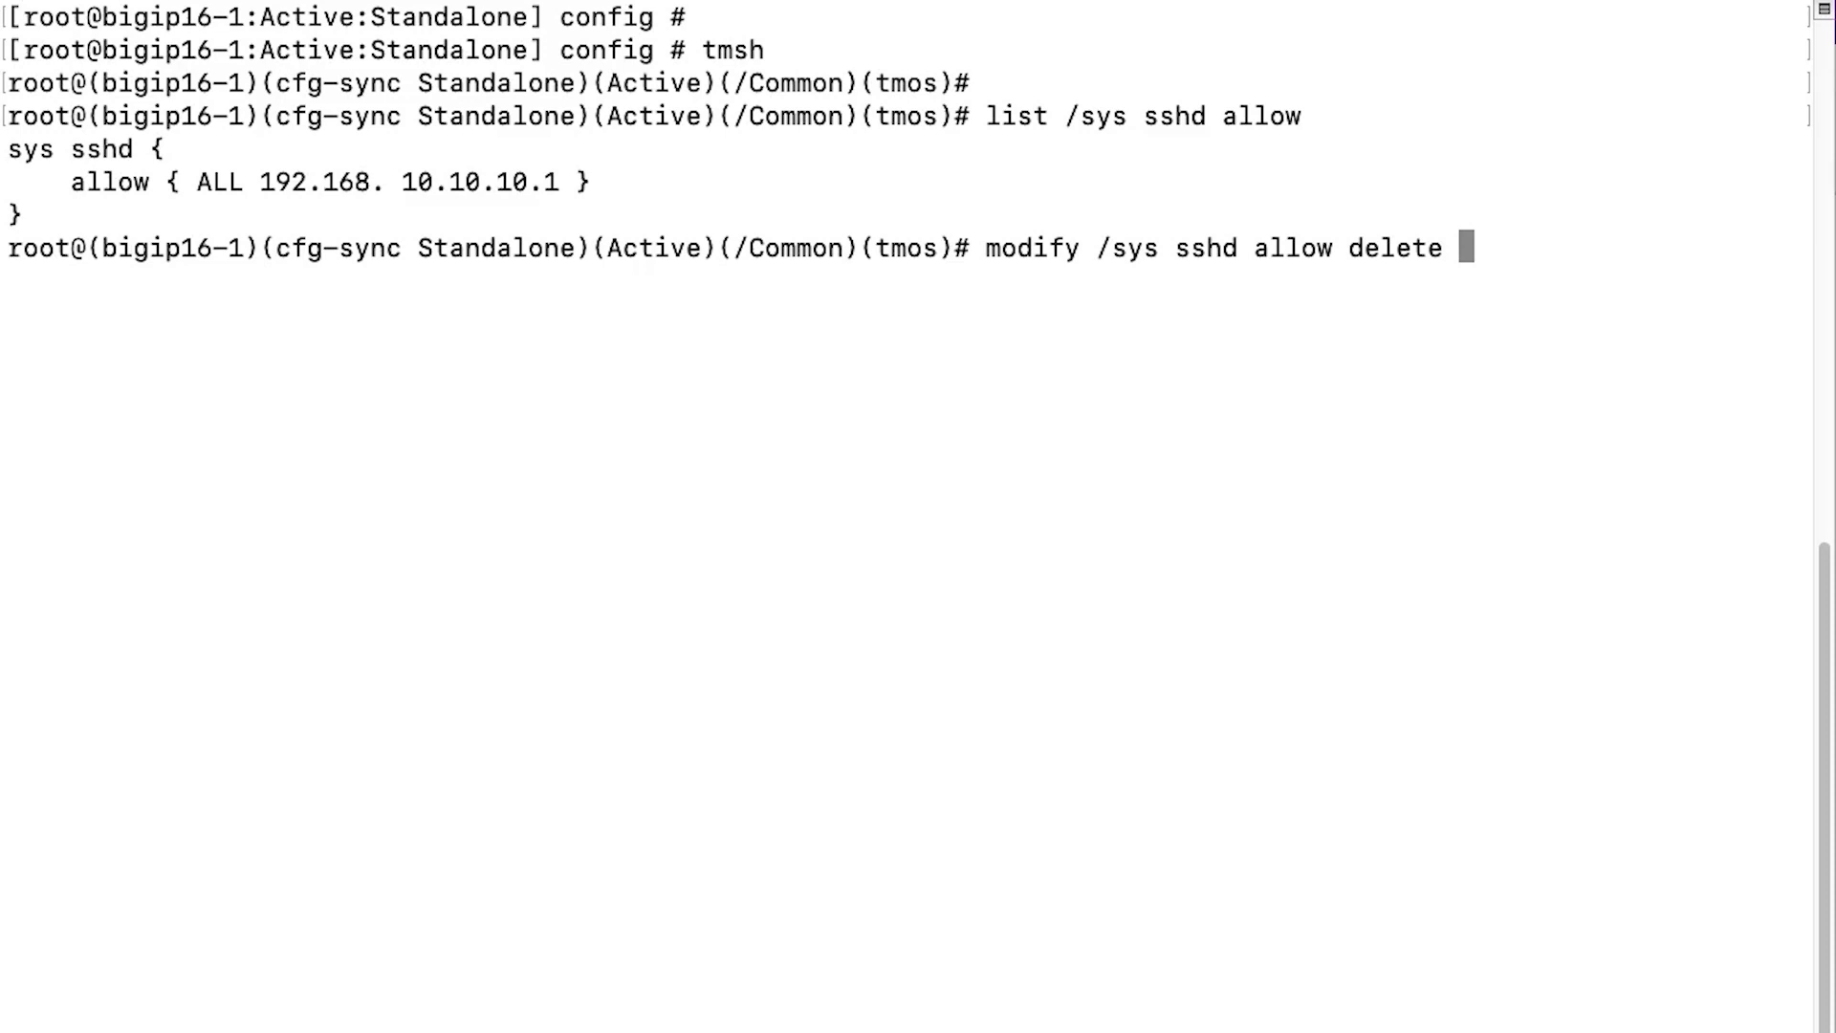
{"action": "type", "text": " {"}
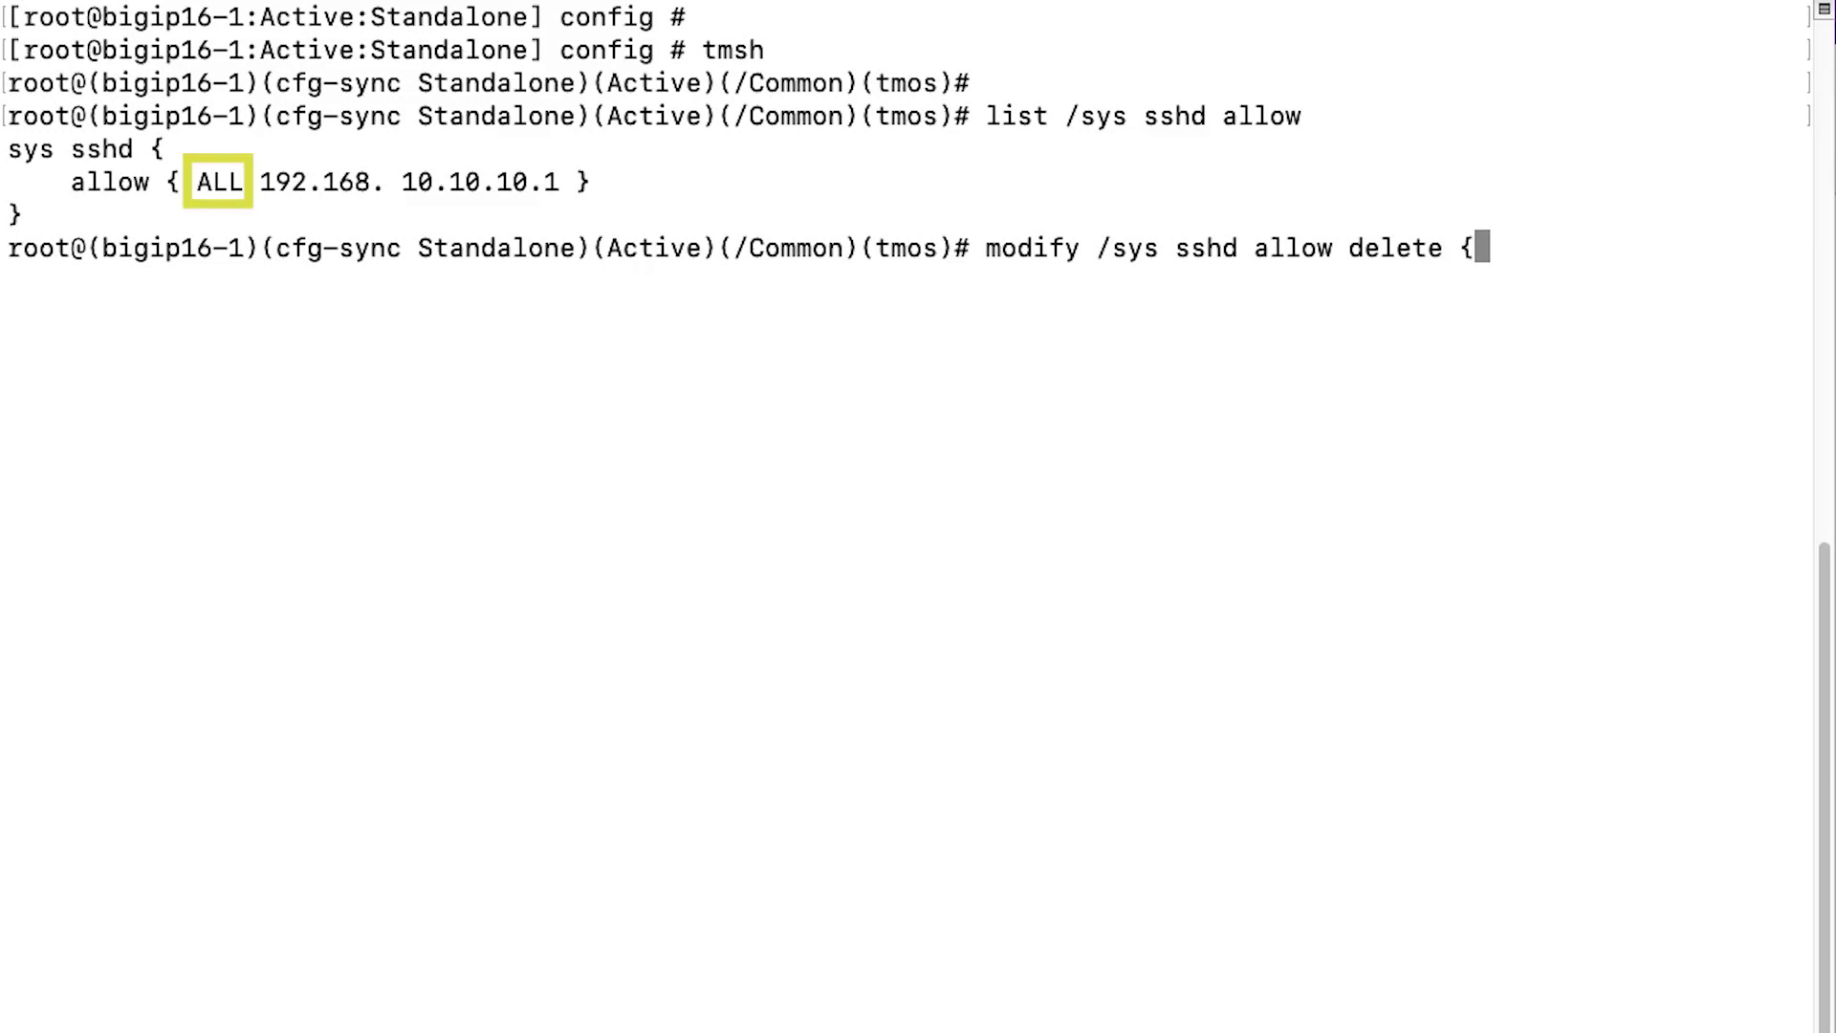
{"action": "type", "text": " ALL }"}
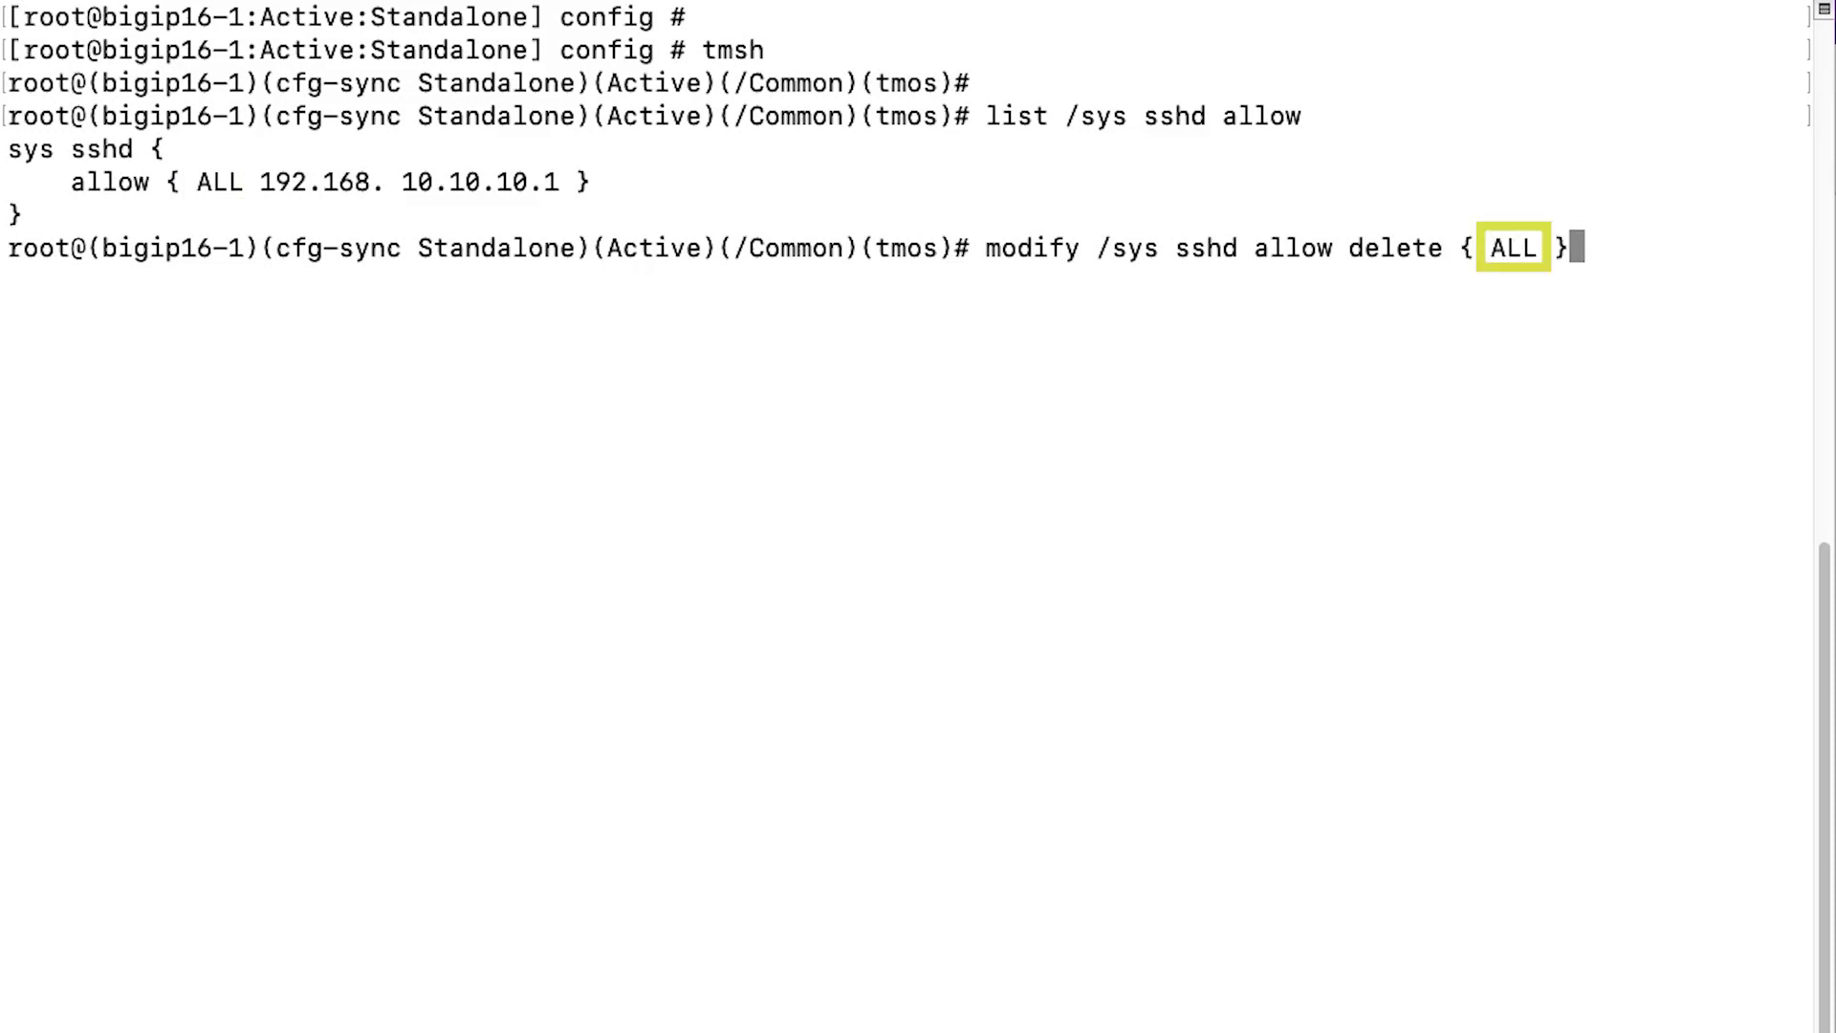
{"action": "key", "text": "Return"}
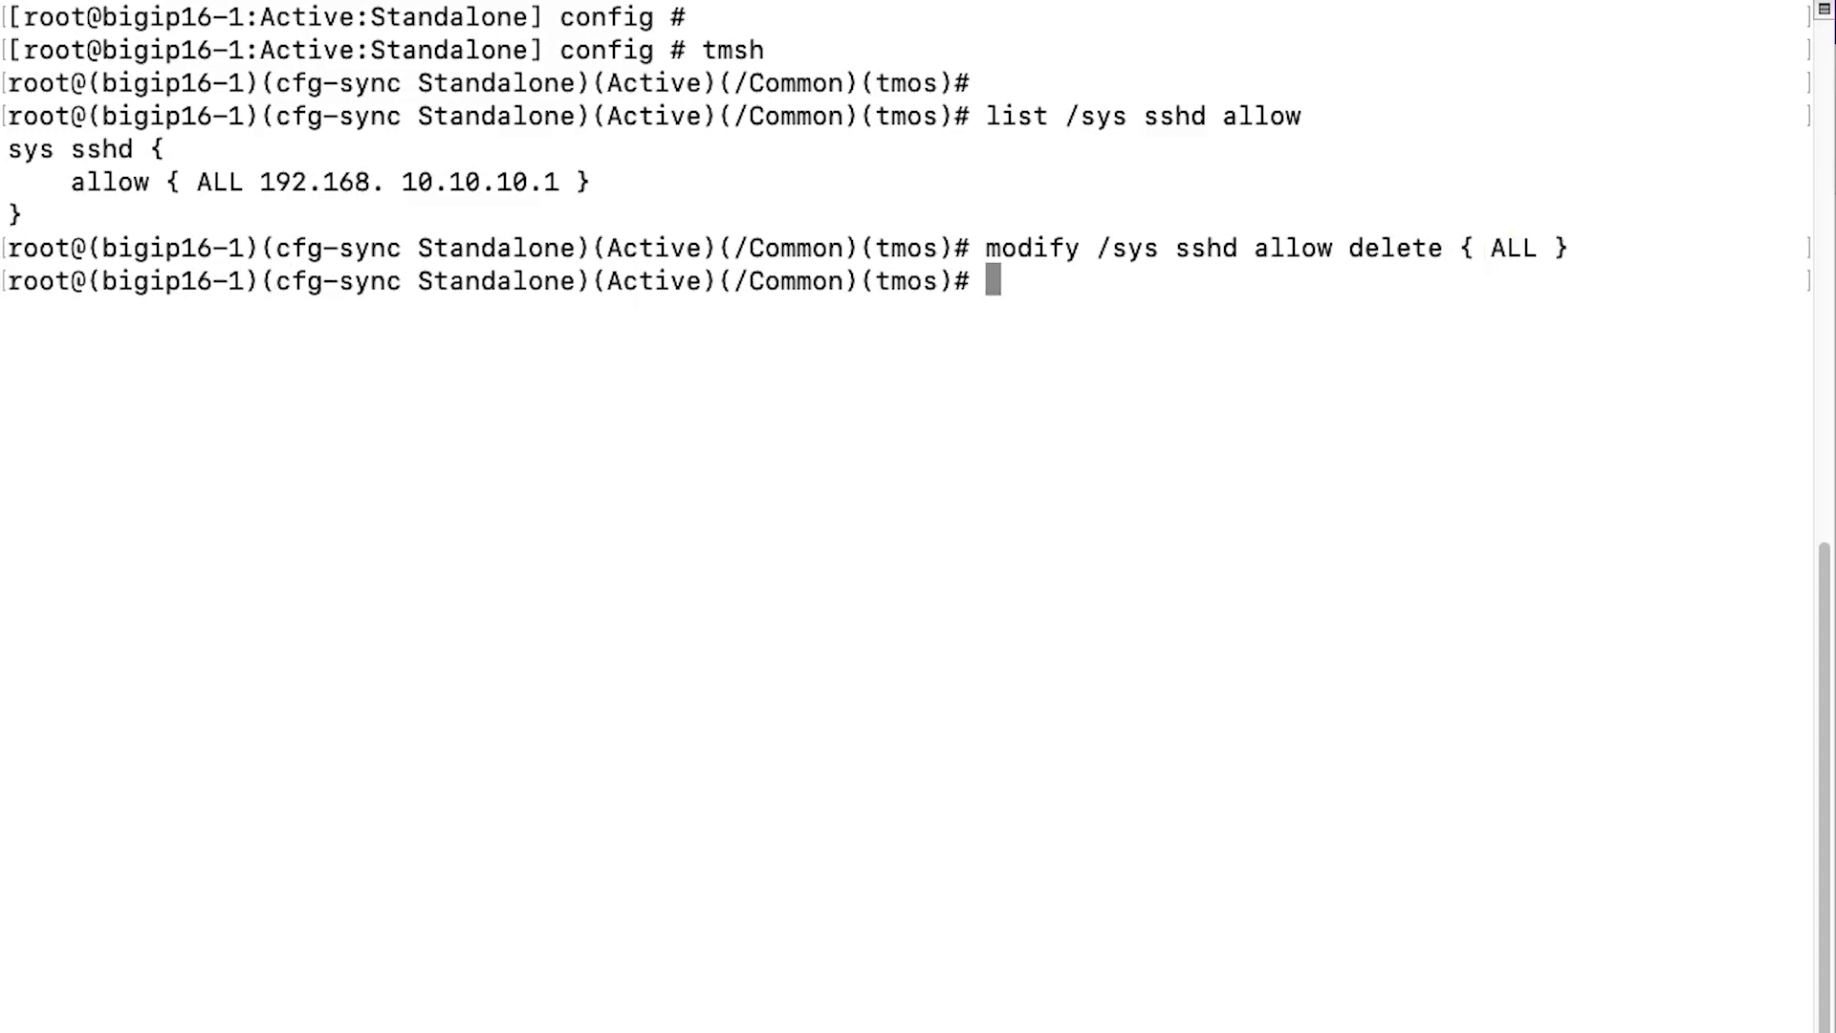
{"action": "key", "text": "Return"}
{"action": "key", "text": "Up"}
{"action": "key", "text": "Up"}
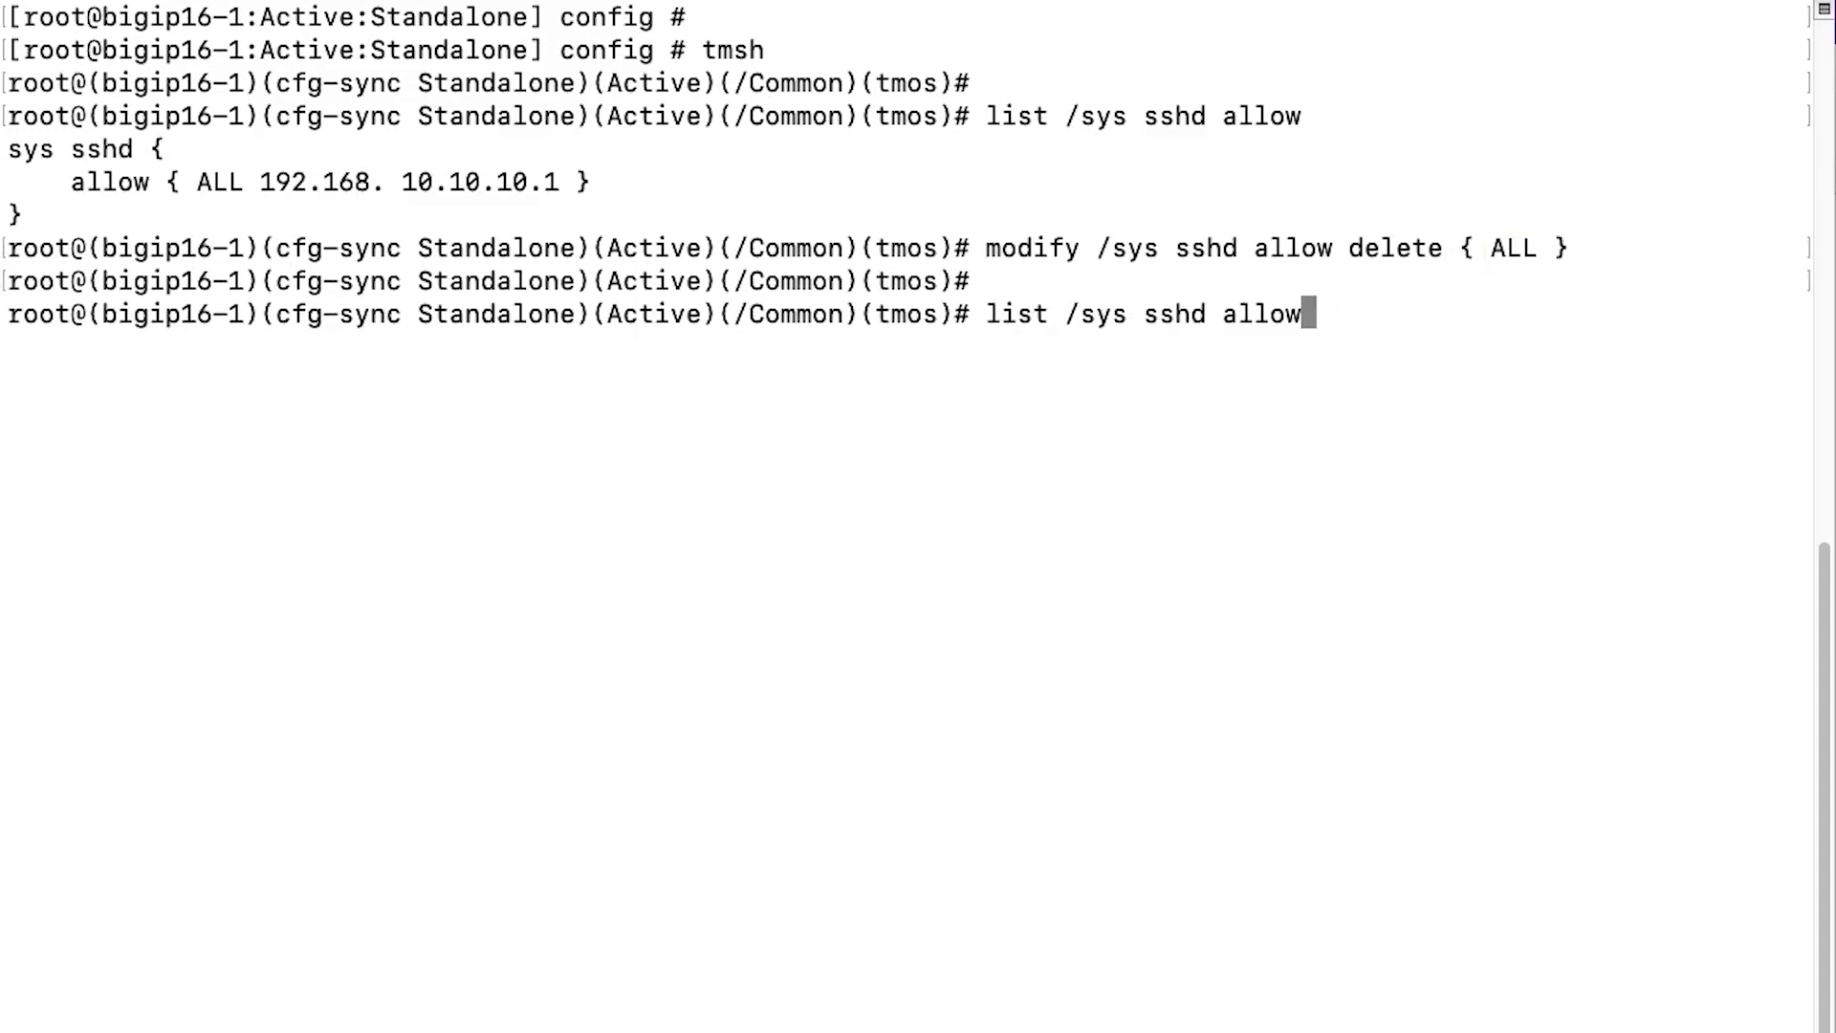
List the sshd allow list showing { 192.168. 10.10.10.1 }, then run save /sys config.
{"action": "key", "text": "Return"}
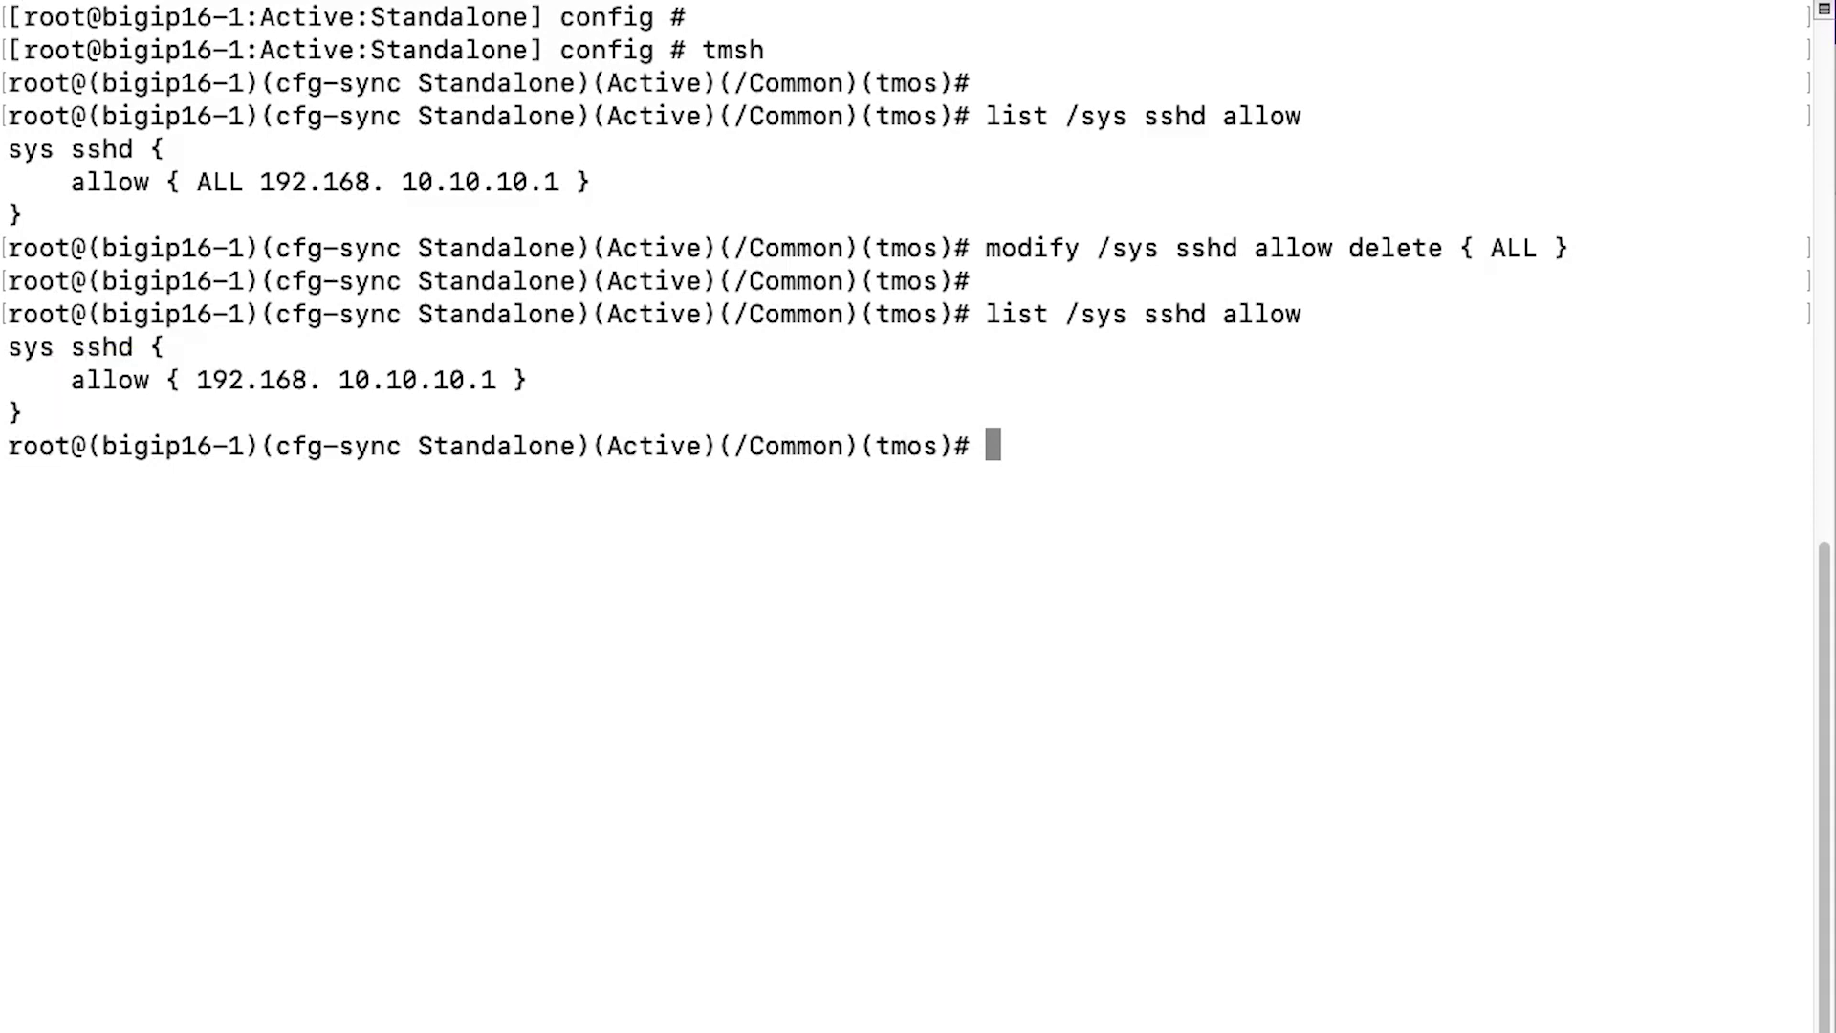
{"action": "type", "text": "save /"}
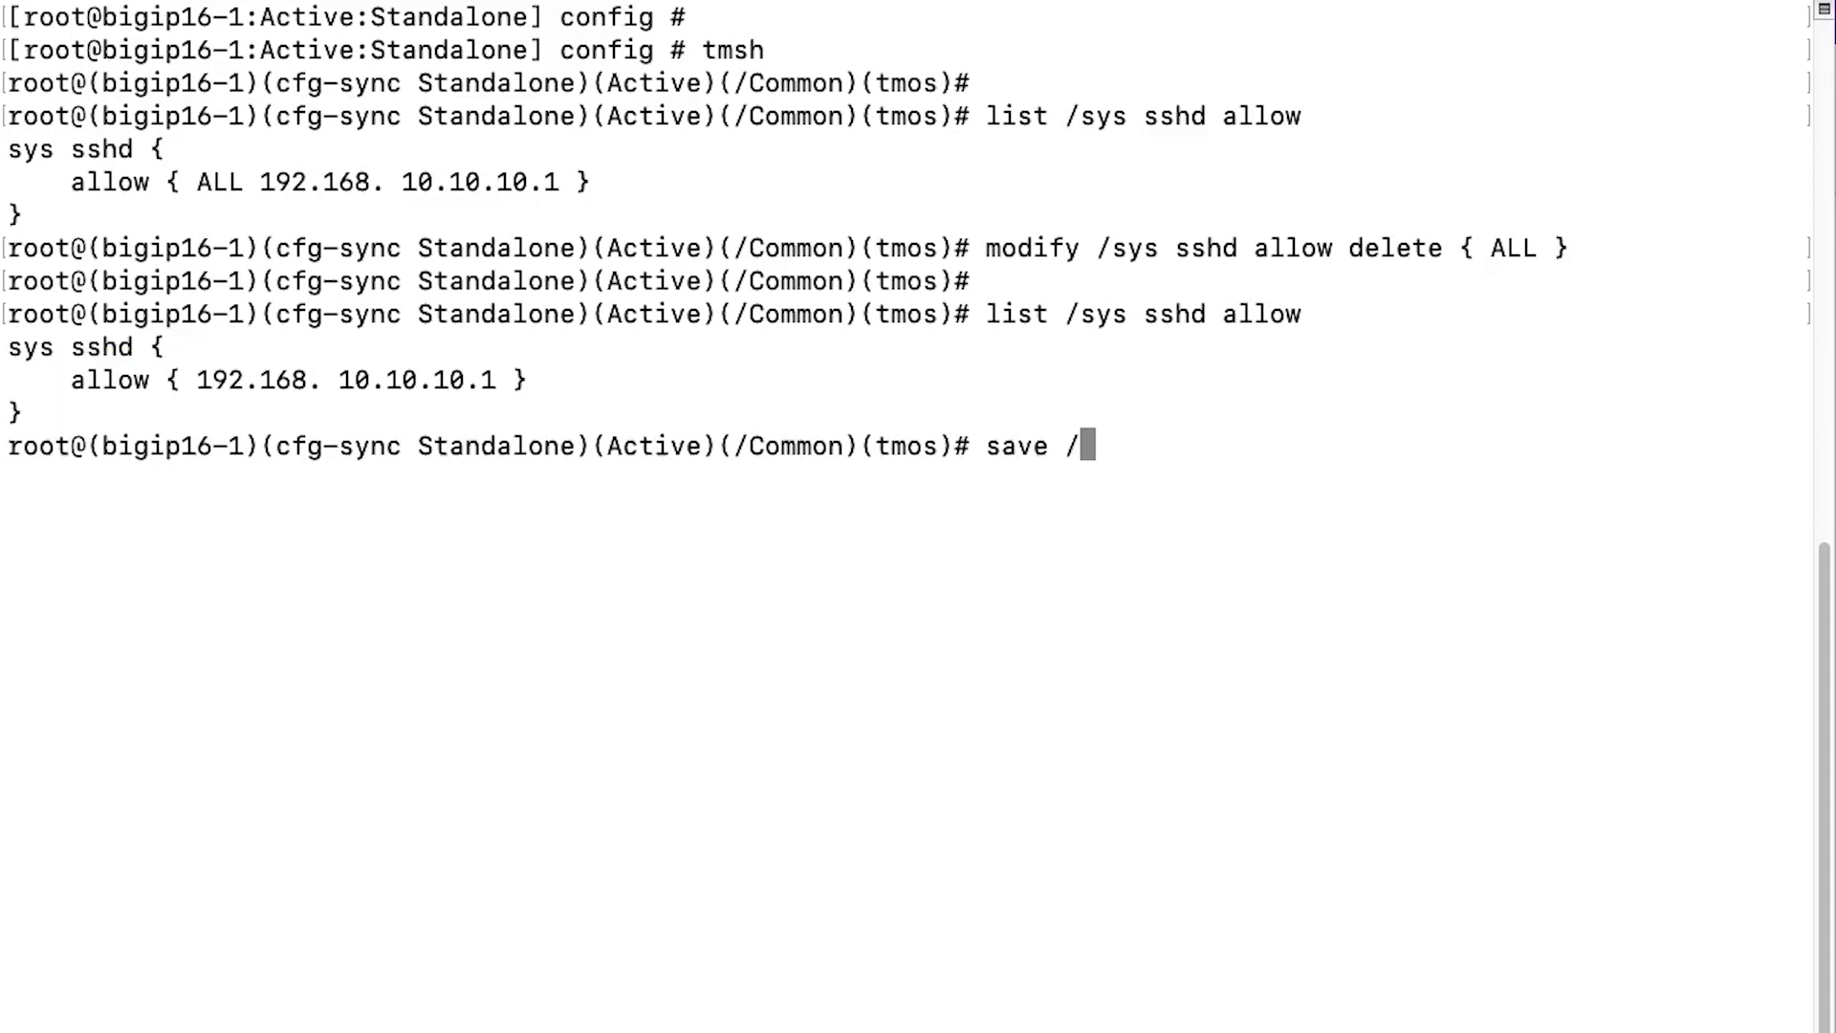
{"action": "type", "text": "sys config"}
{"action": "key", "text": "Return"}
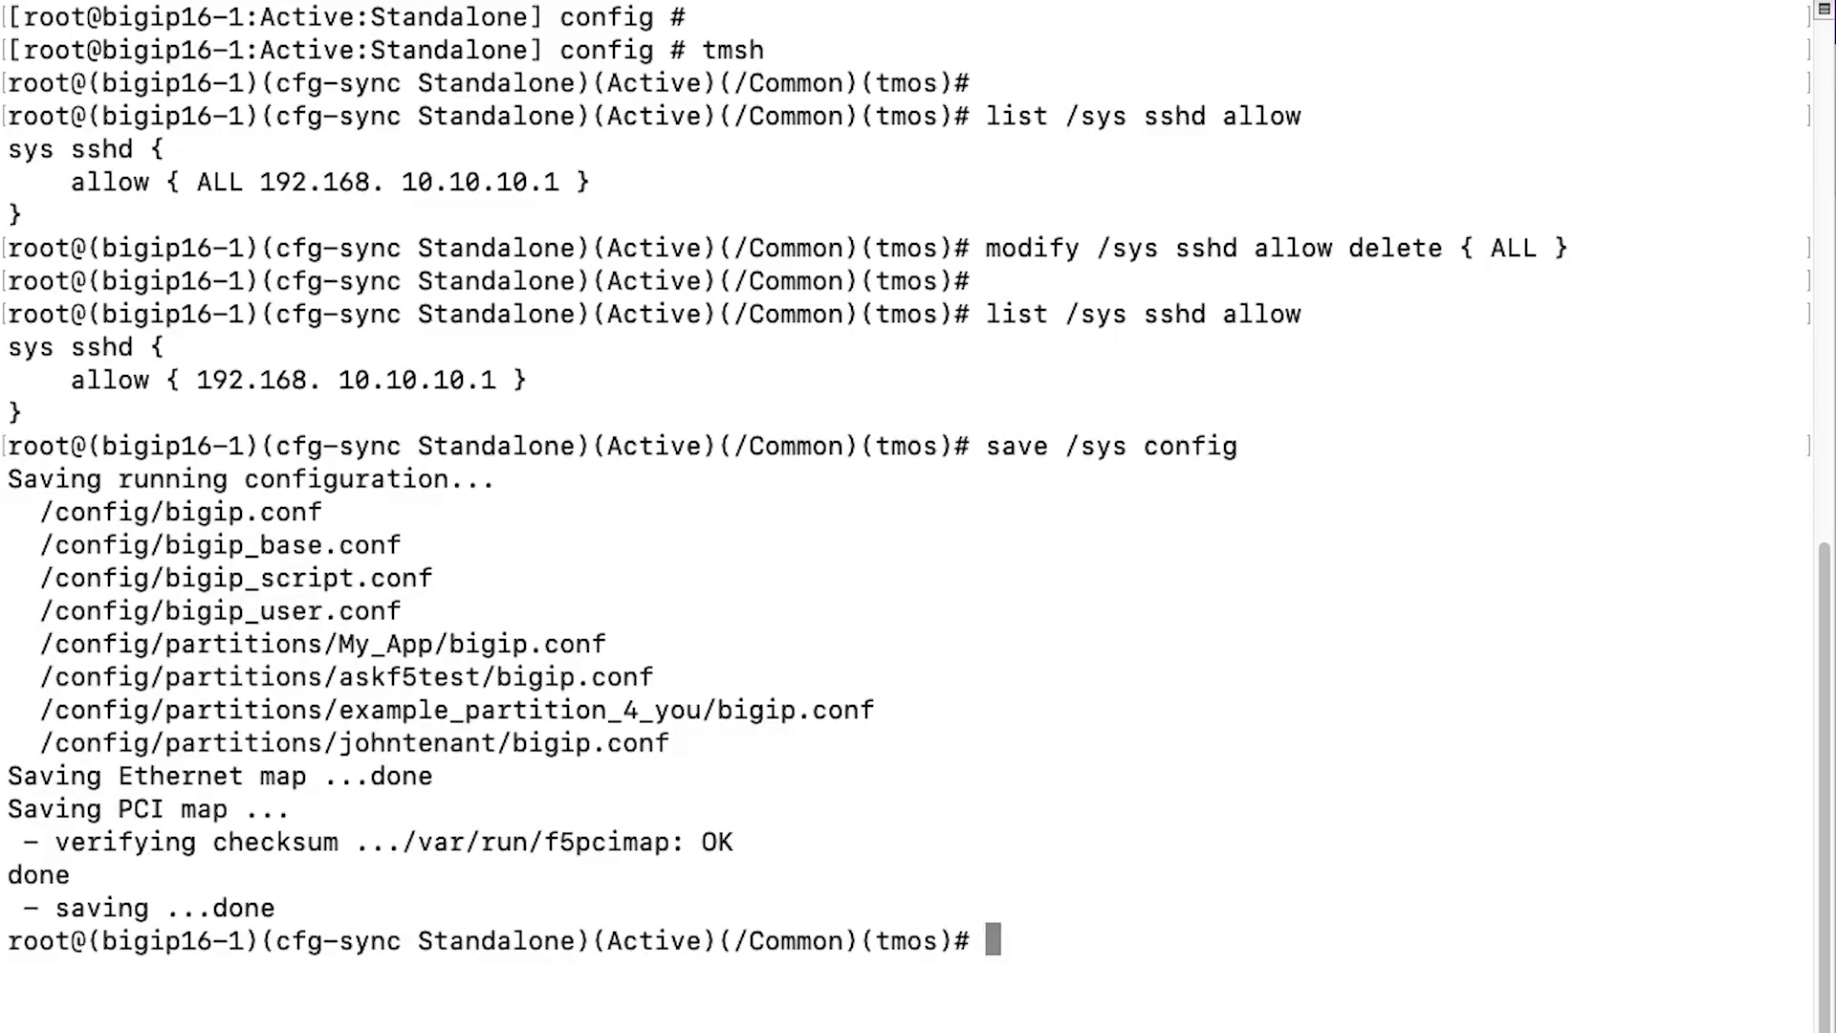